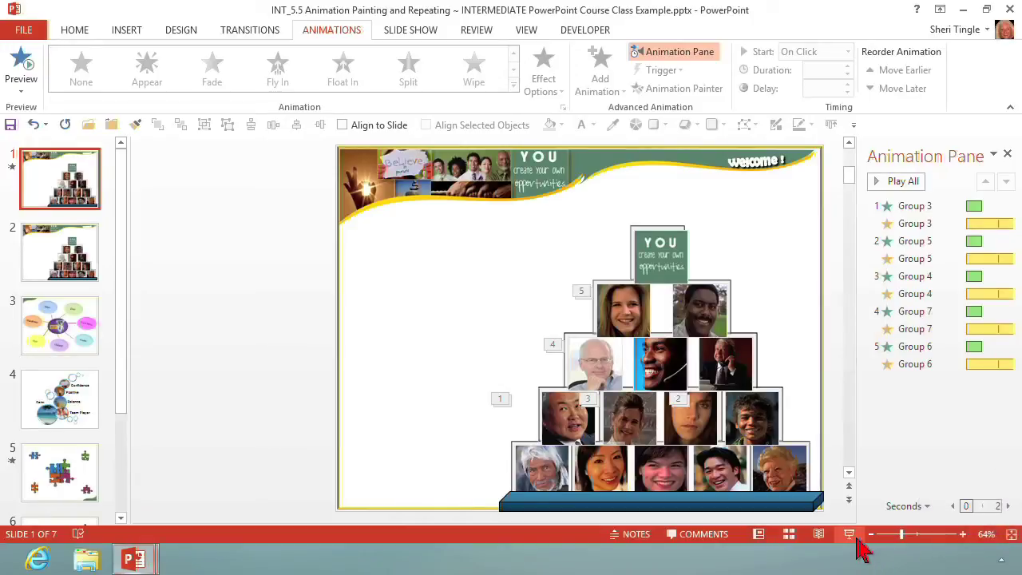
- Preview the slide show, then return to editing on slide 2
click(851, 535)
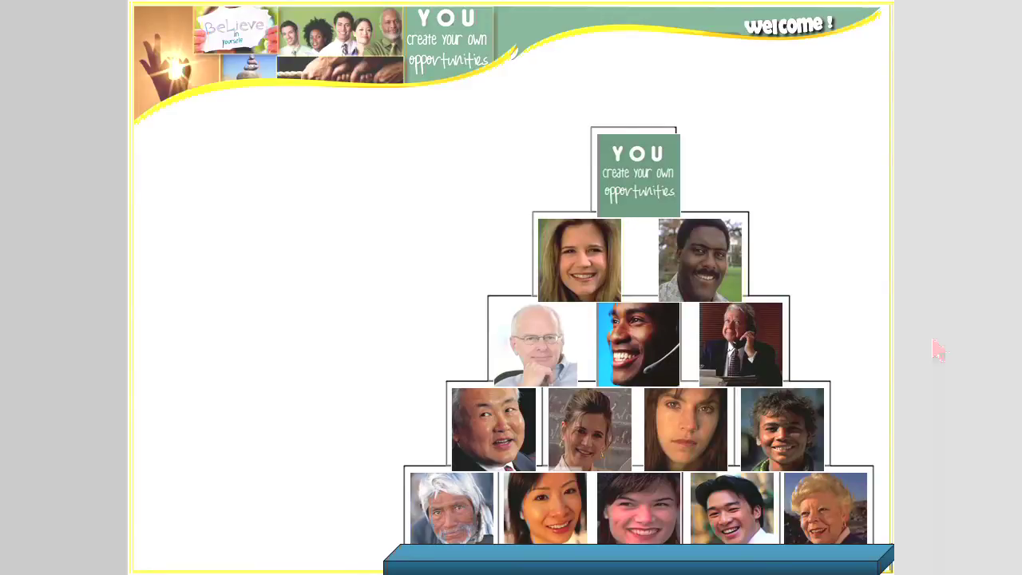
key(Escape)
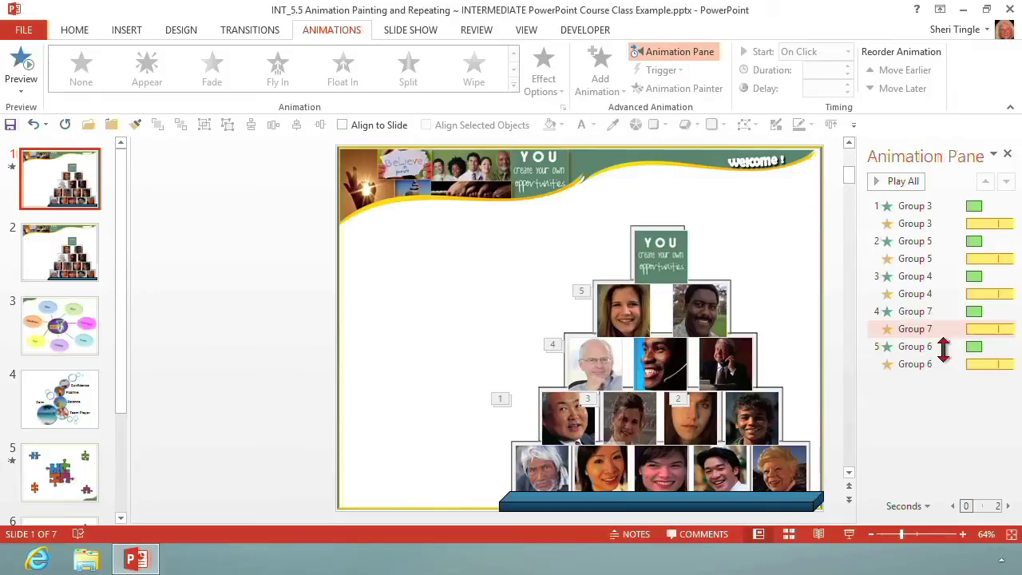
click(28, 267)
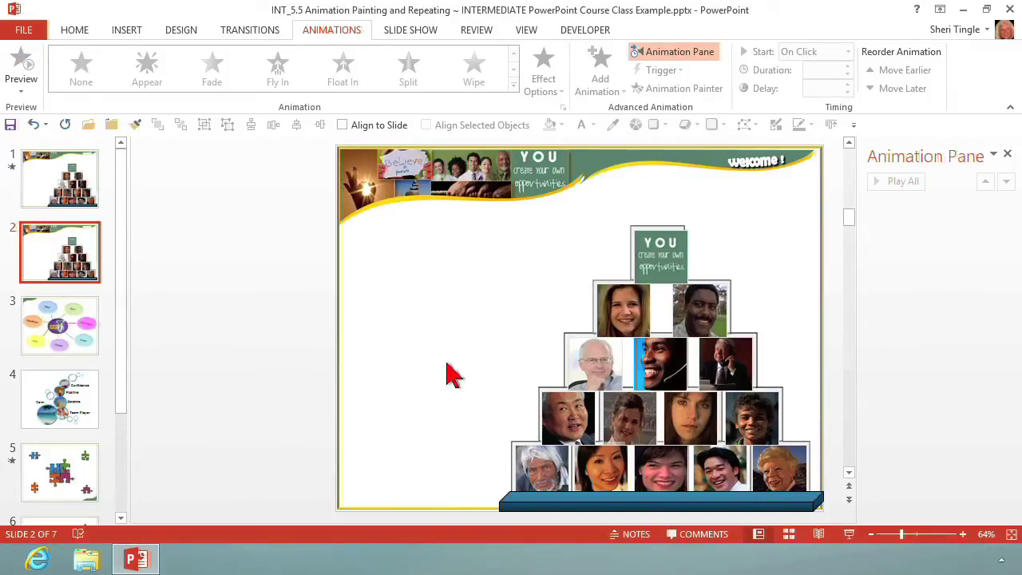
- Give the lower-left pyramid photo group (Group 3) a Float In entrance animation
click(561, 411)
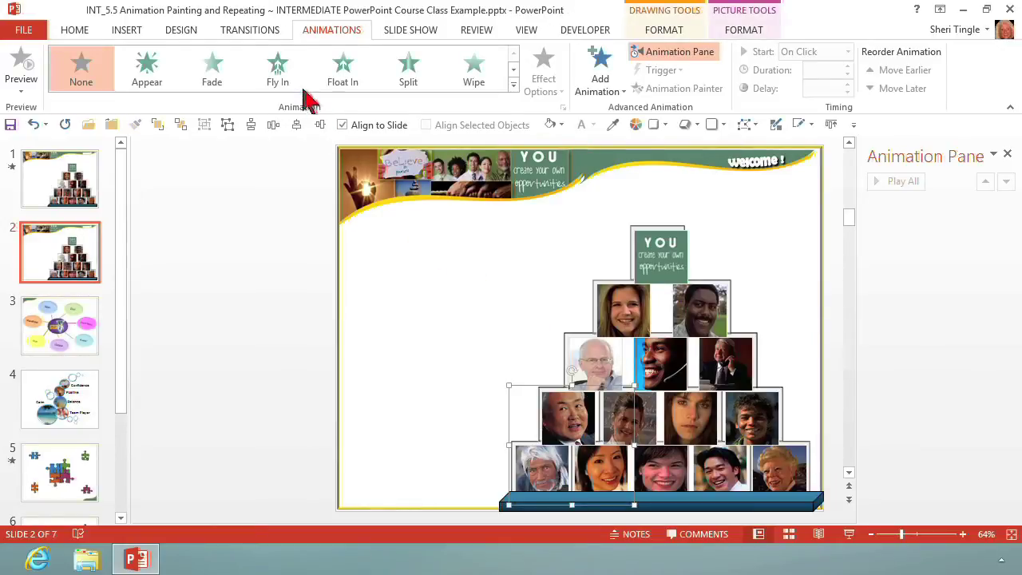
click(343, 76)
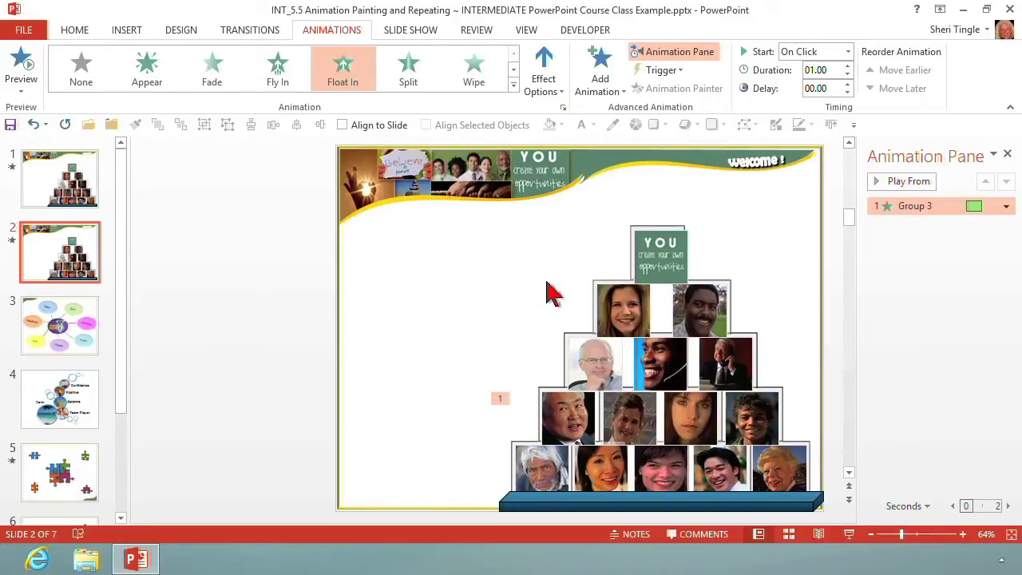
click(1006, 206)
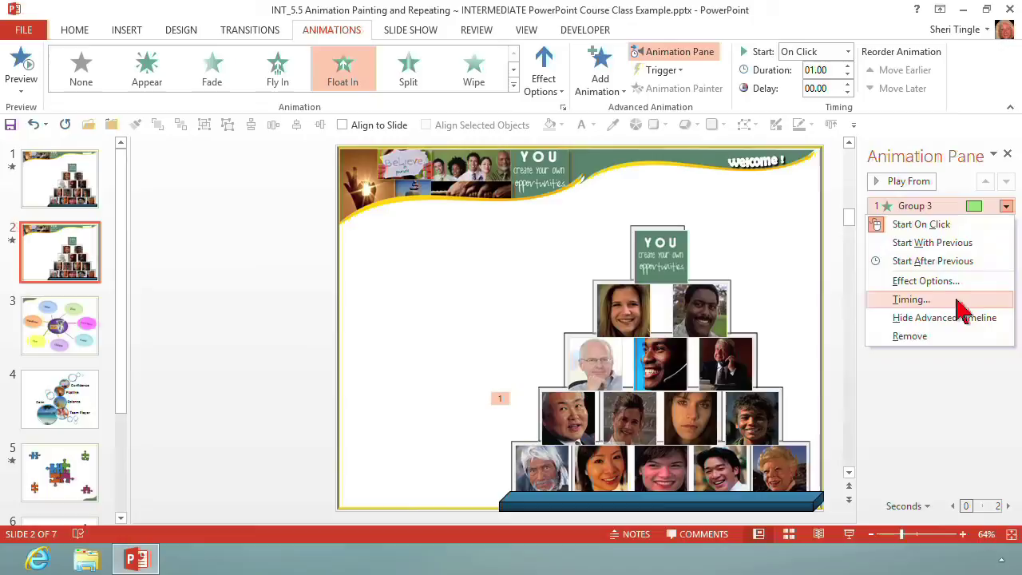
click(957, 300)
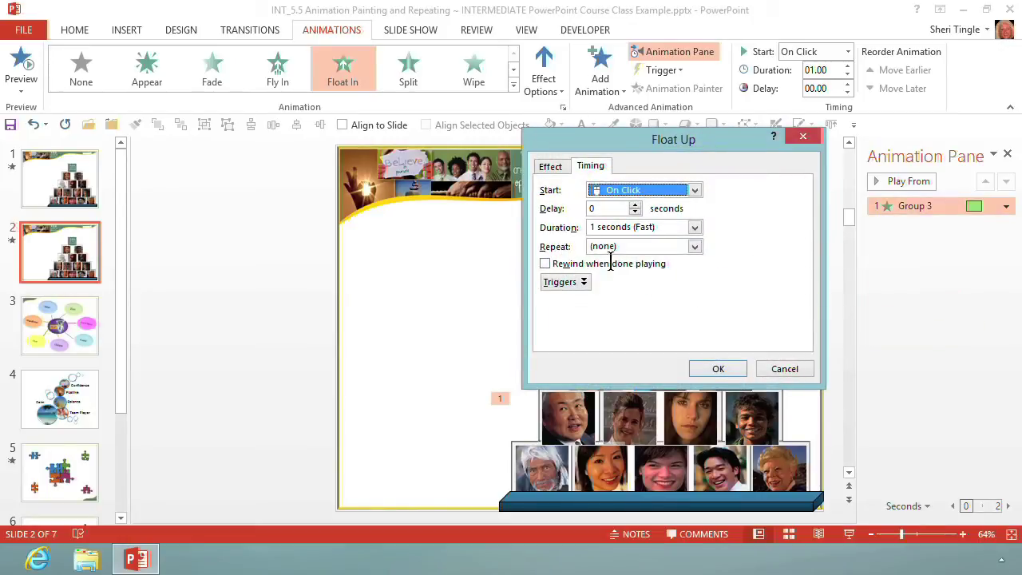
click(694, 247)
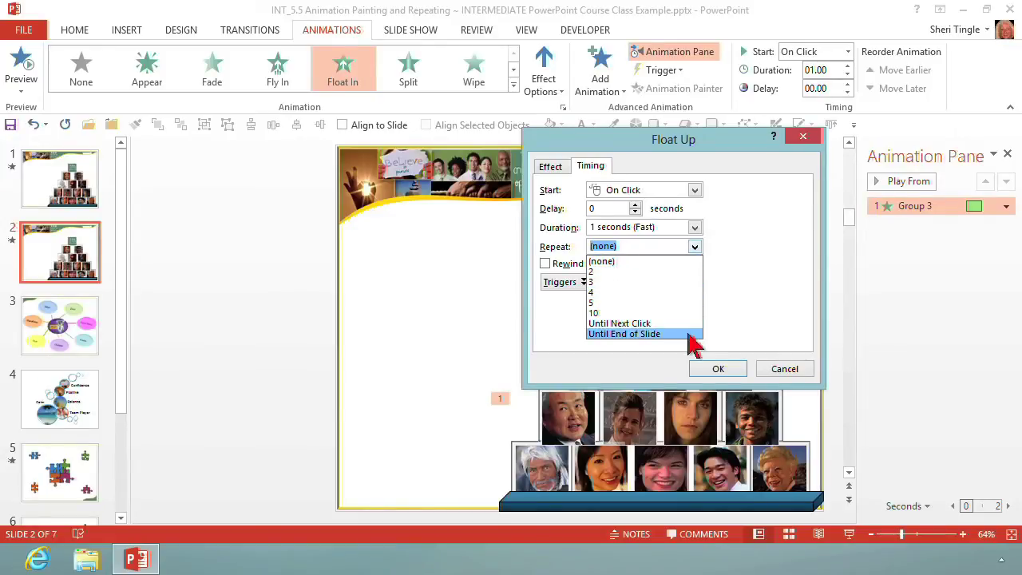
click(692, 273)
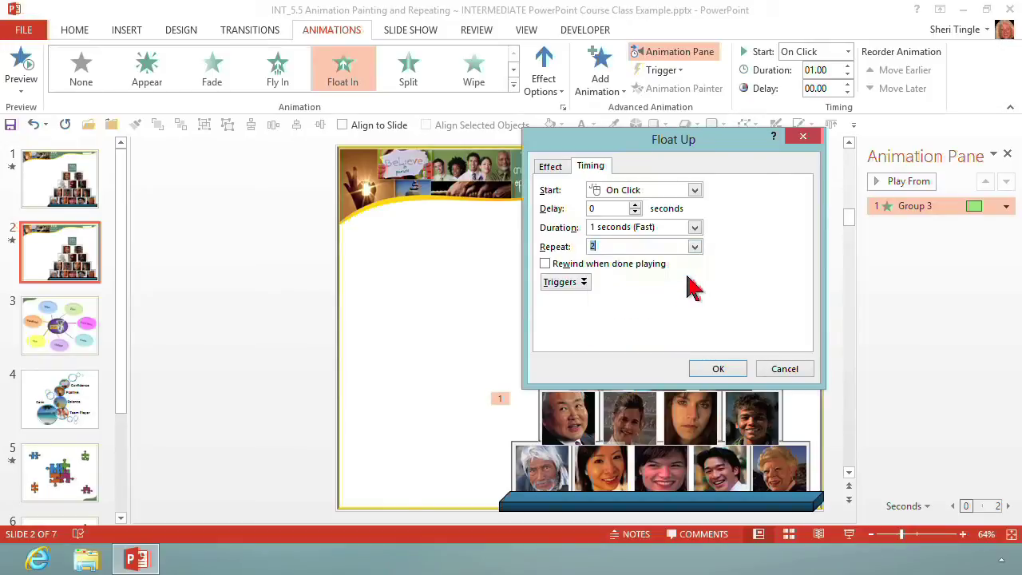
click(715, 369)
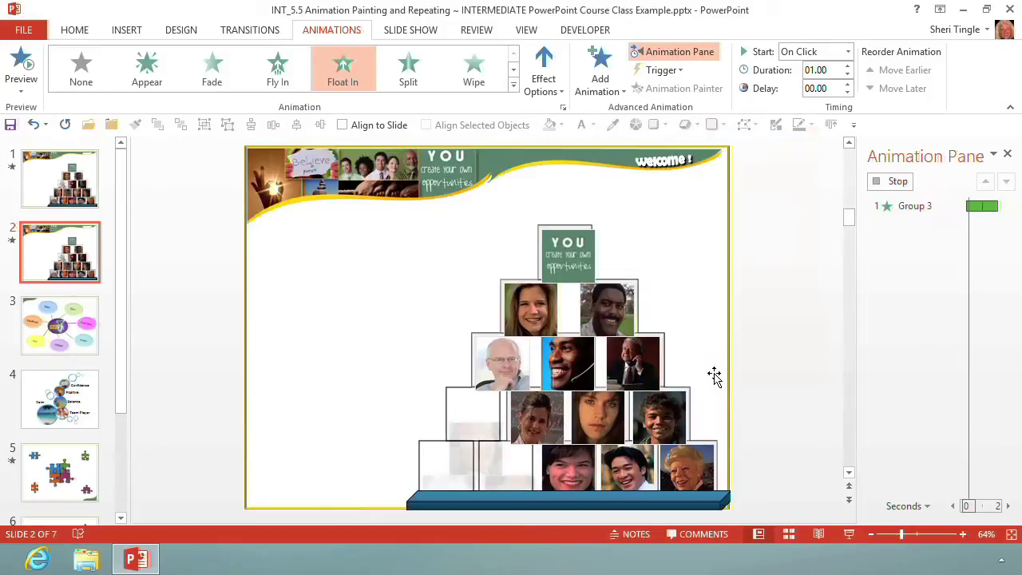
click(849, 534)
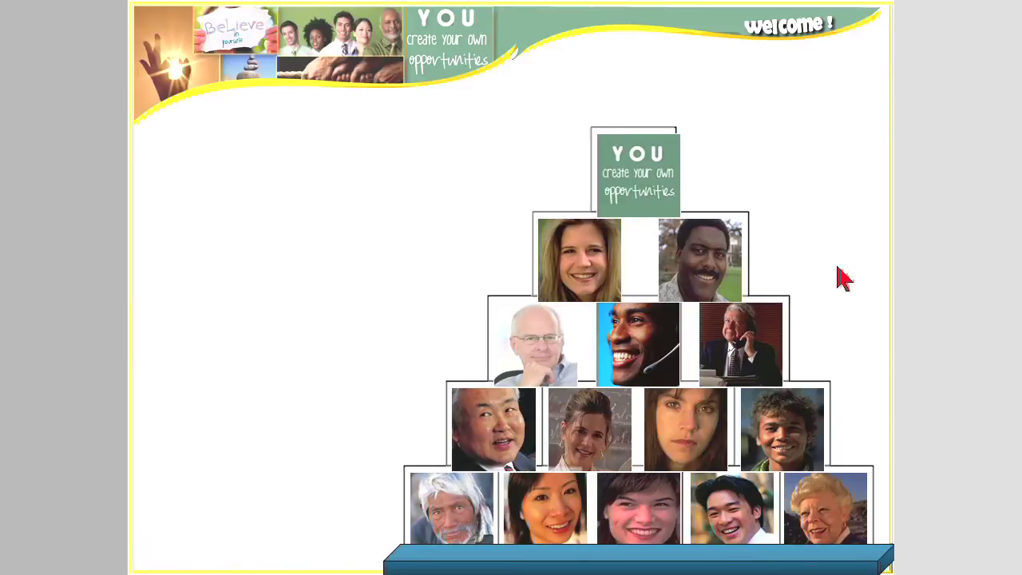
key(Escape)
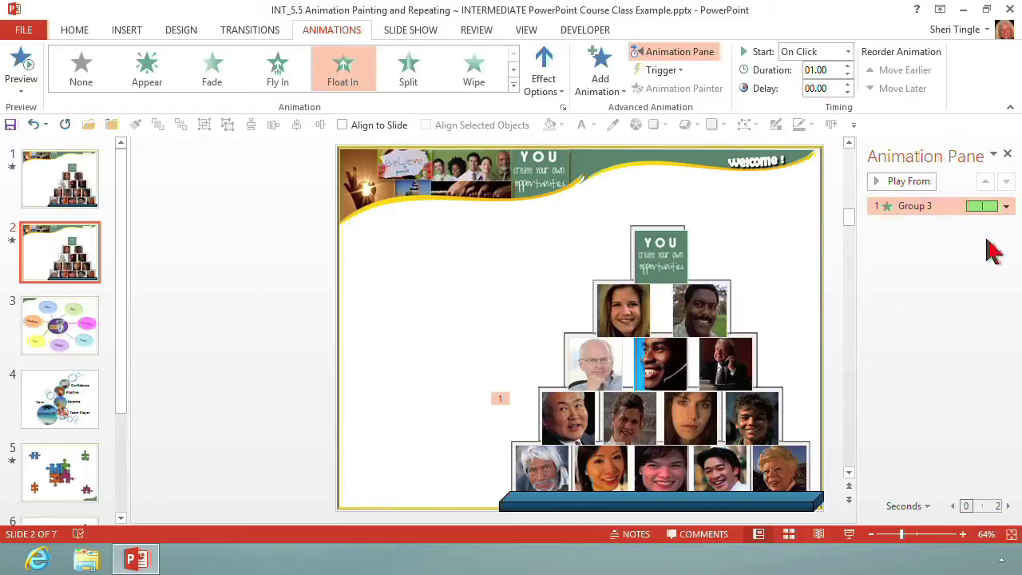
click(1006, 206)
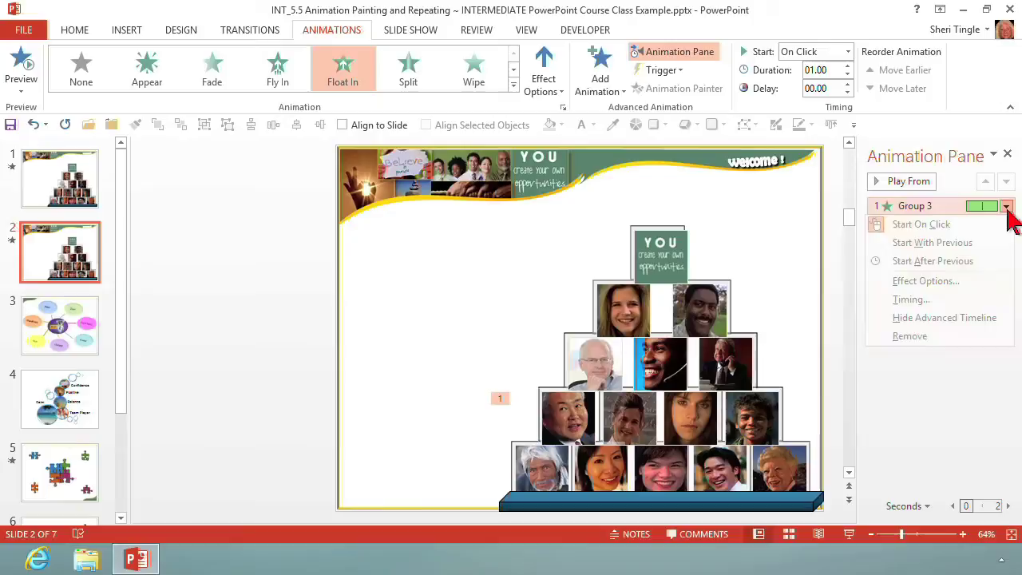
click(962, 300)
click(695, 246)
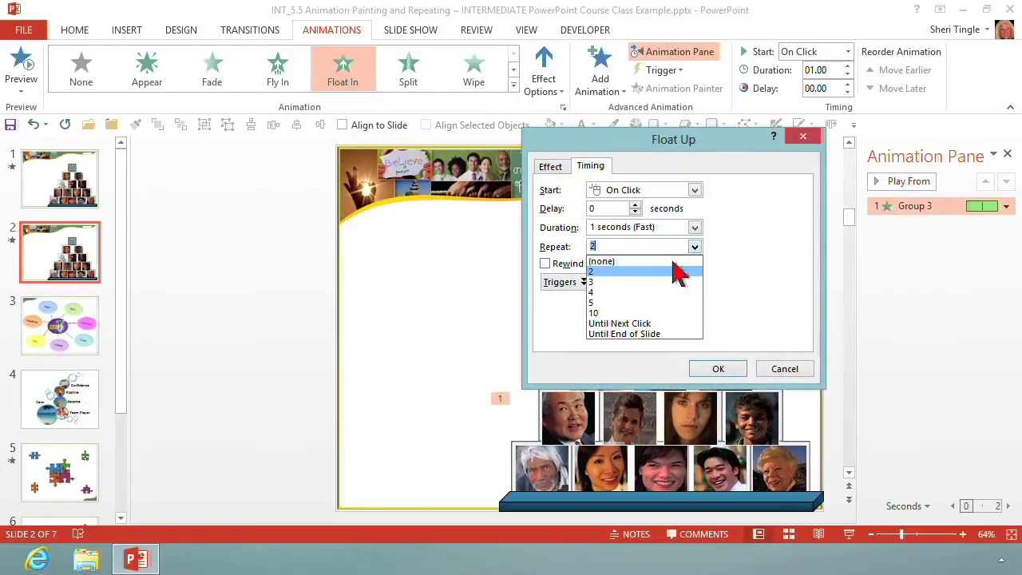
click(632, 264)
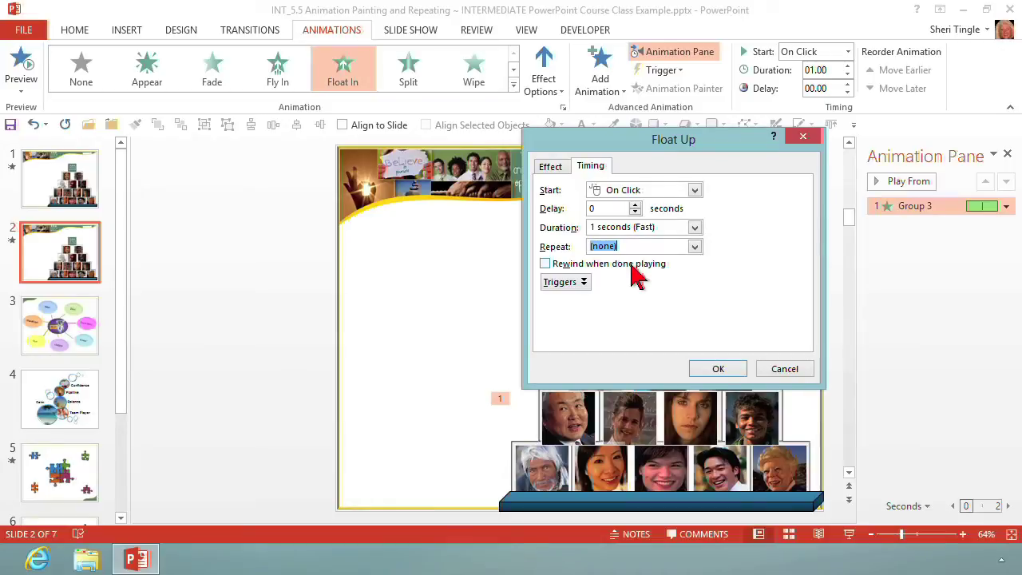
click(718, 371)
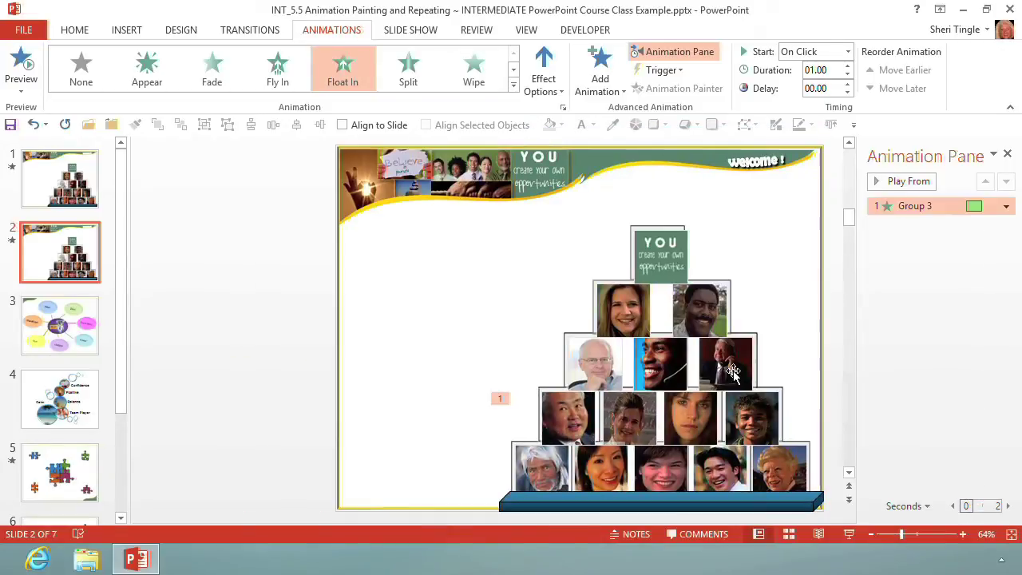
- Add a Pulse emphasis animation to the same Group 3 photos
click(609, 99)
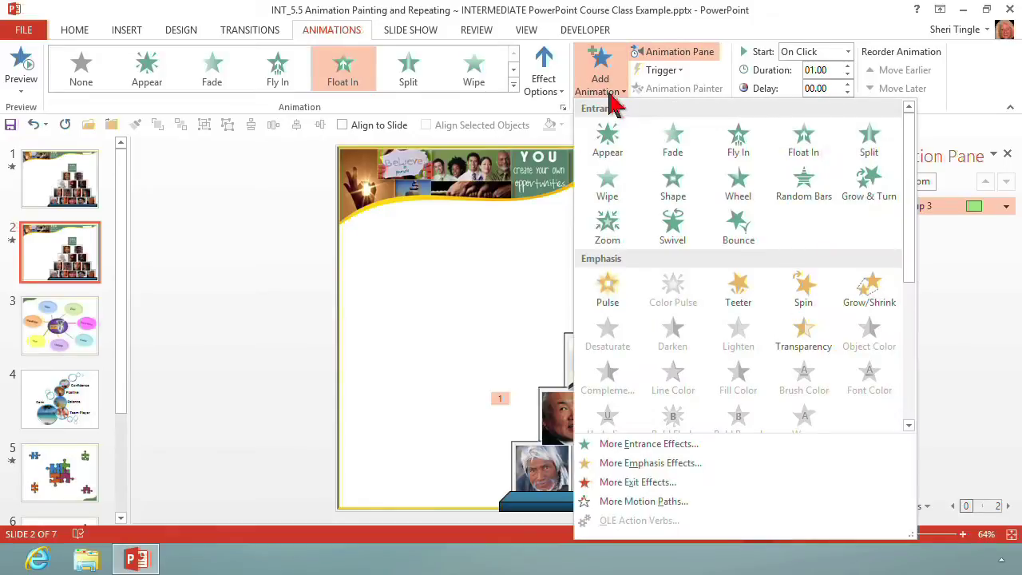
click(626, 295)
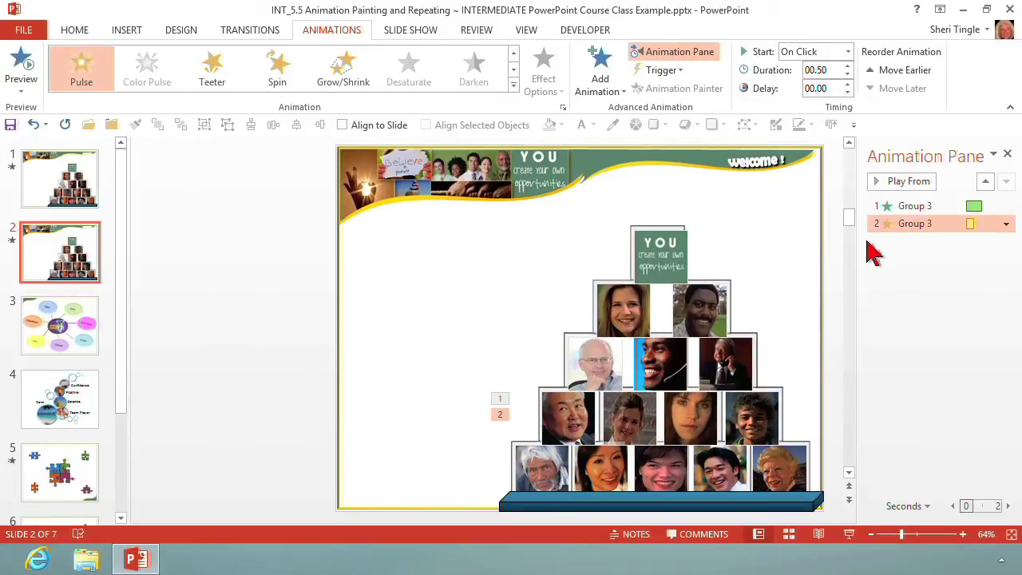
click(1006, 225)
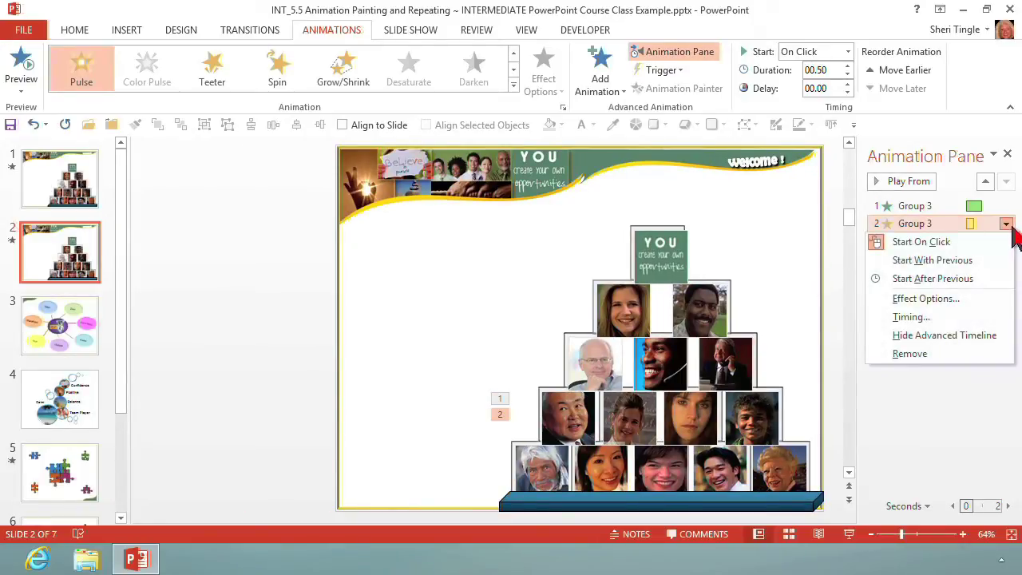
- Set the Pulse timing to After Previous, repeat 2, and rewind when done playing
click(911, 317)
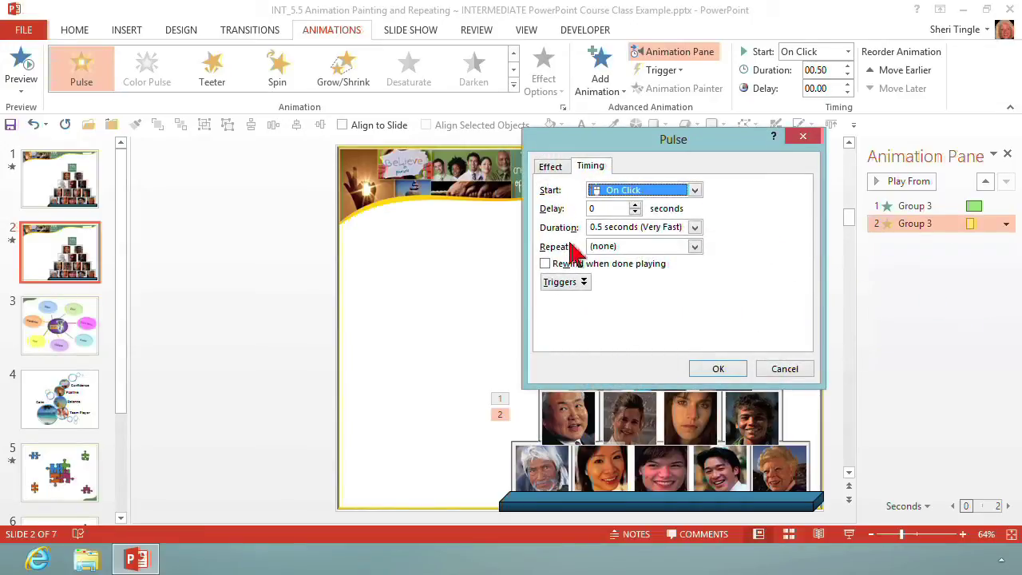
click(695, 190)
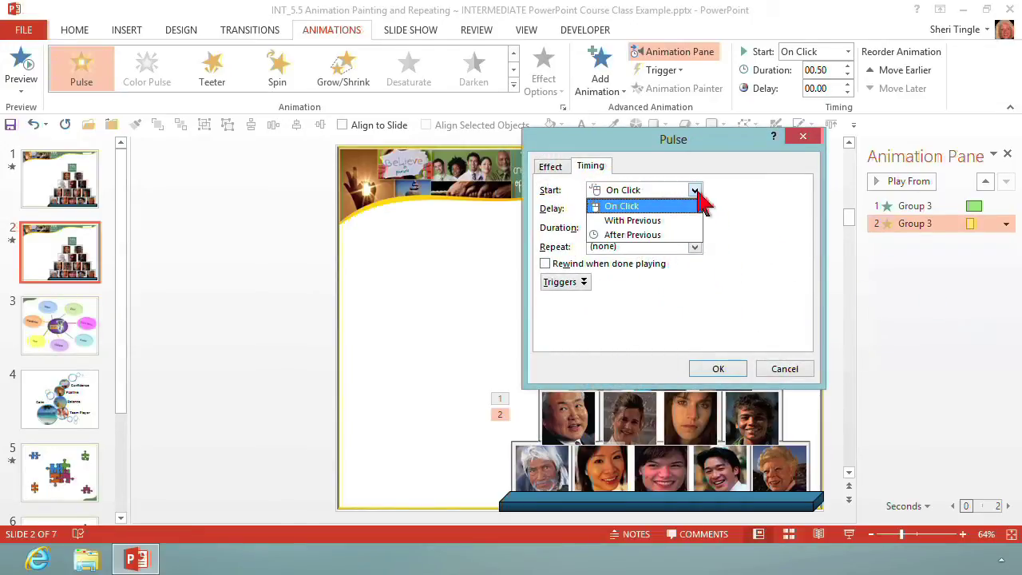
click(675, 249)
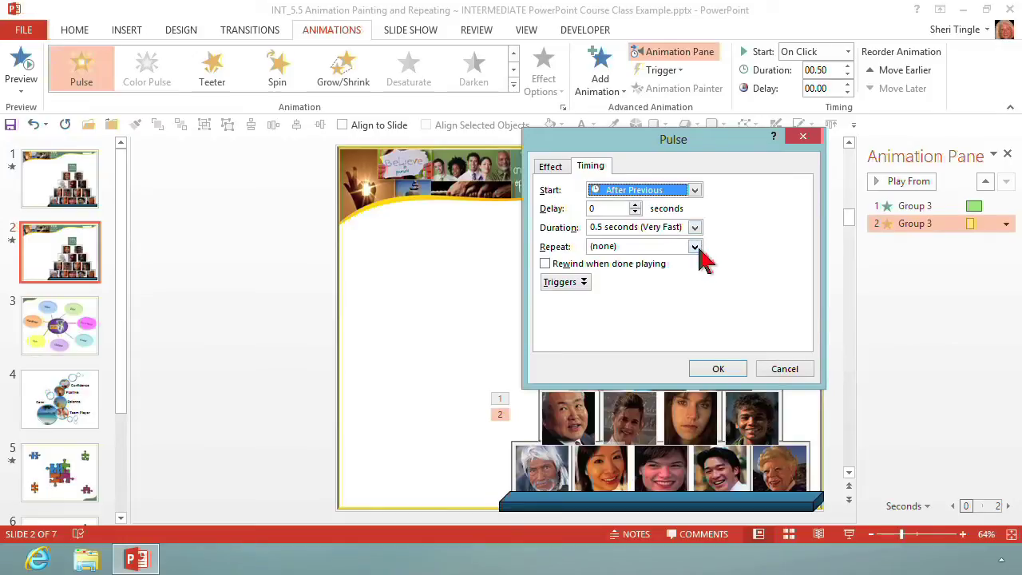
click(695, 247)
click(663, 276)
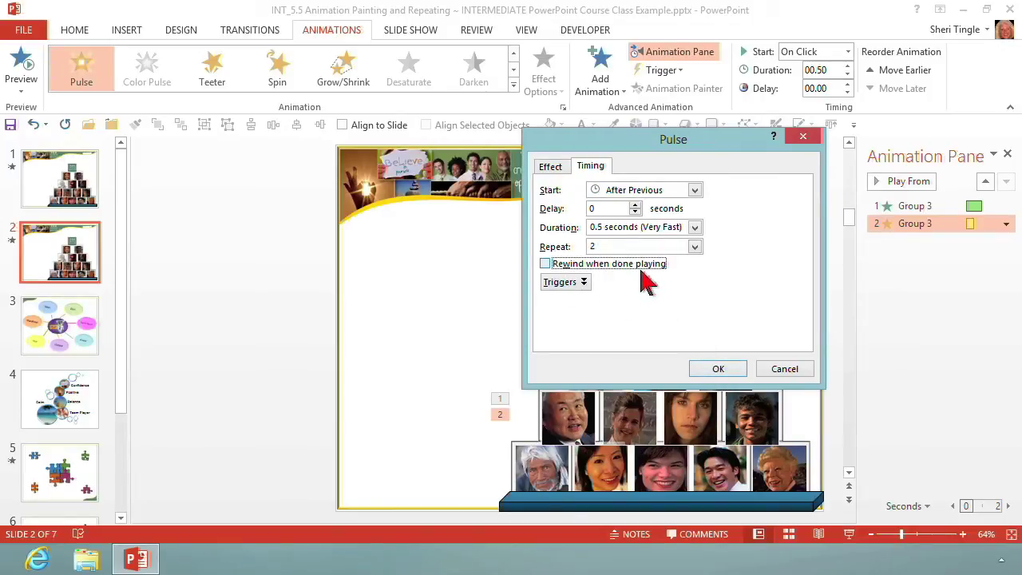
click(645, 269)
click(715, 369)
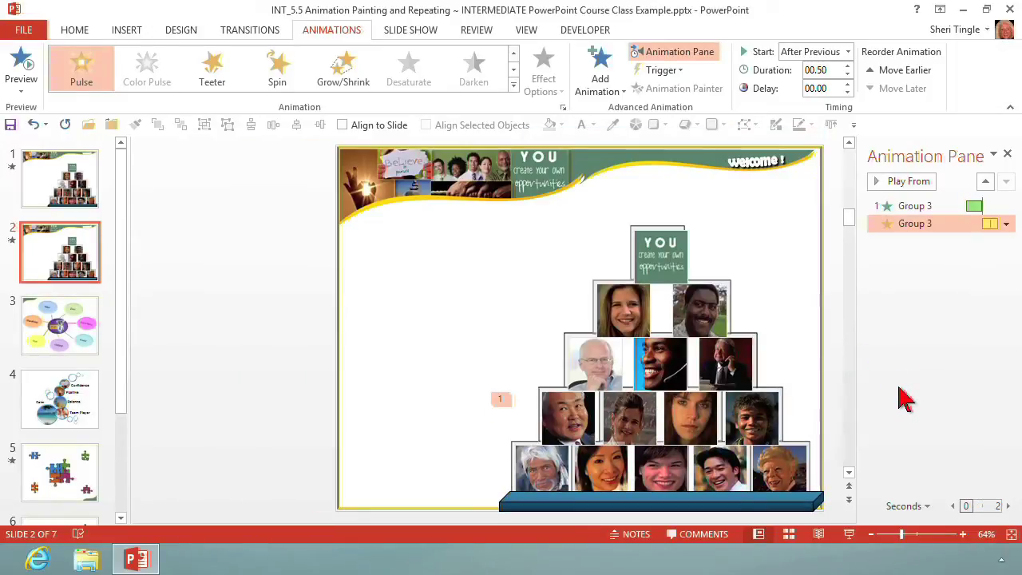
click(849, 534)
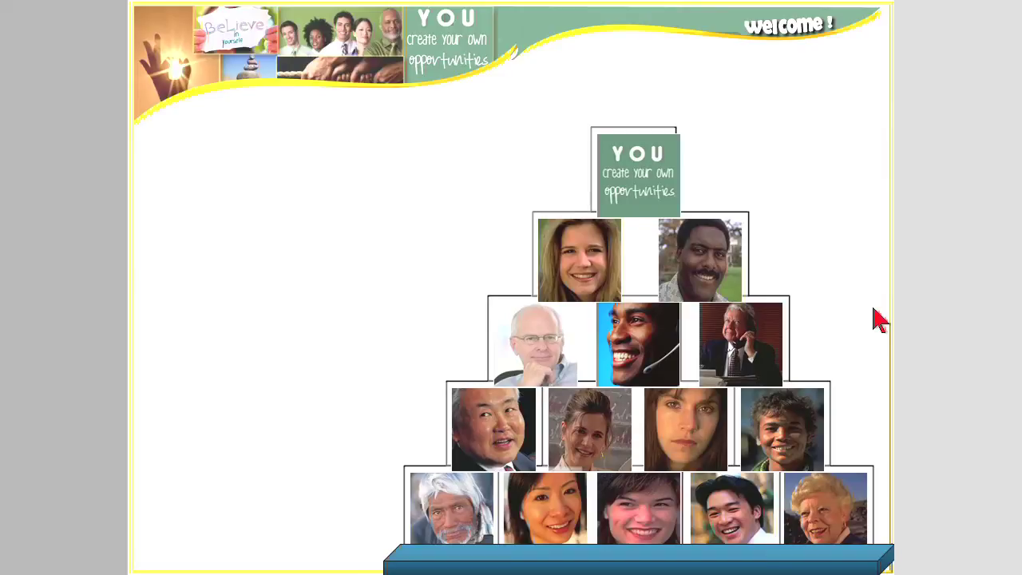
key(Escape)
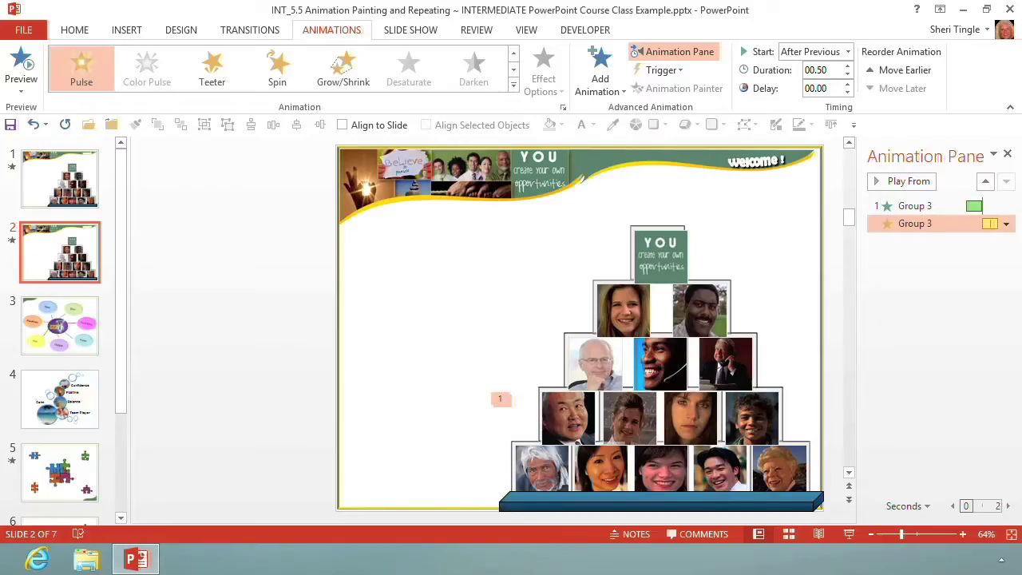
- Uncheck Rewind when done playing in Group 3's Pulse timing settings
click(1006, 224)
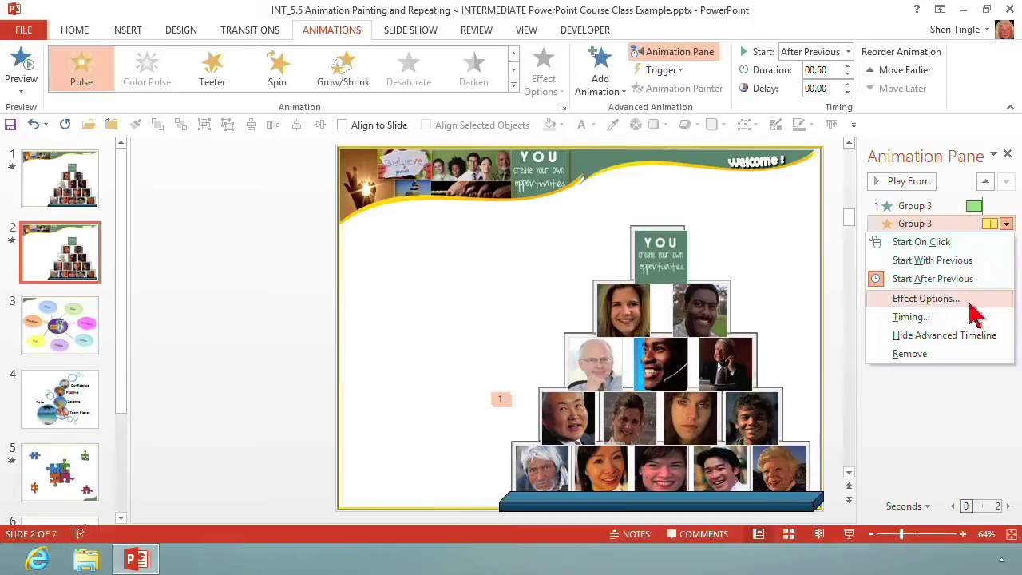
click(970, 301)
click(592, 167)
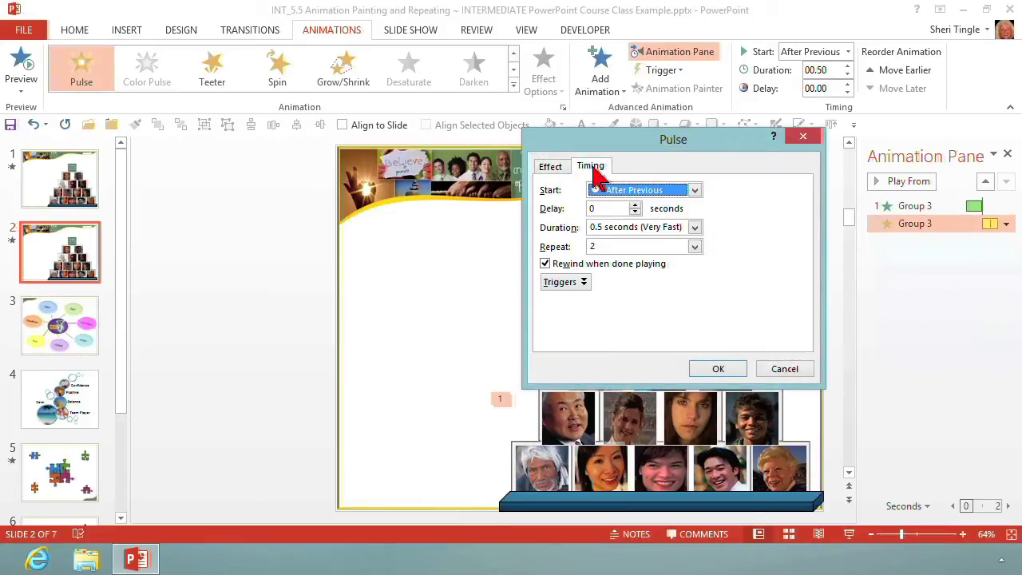
click(546, 265)
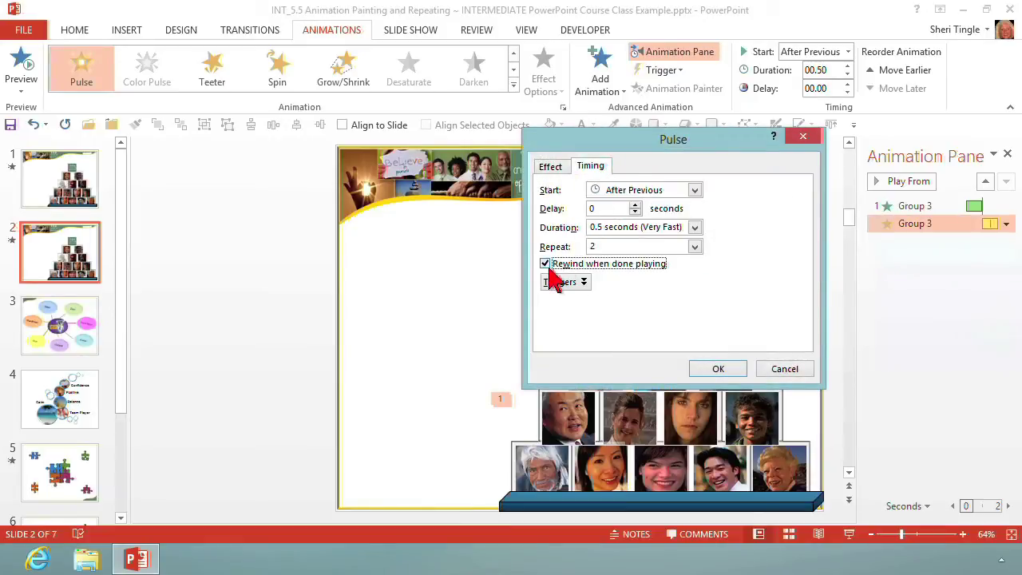
click(726, 372)
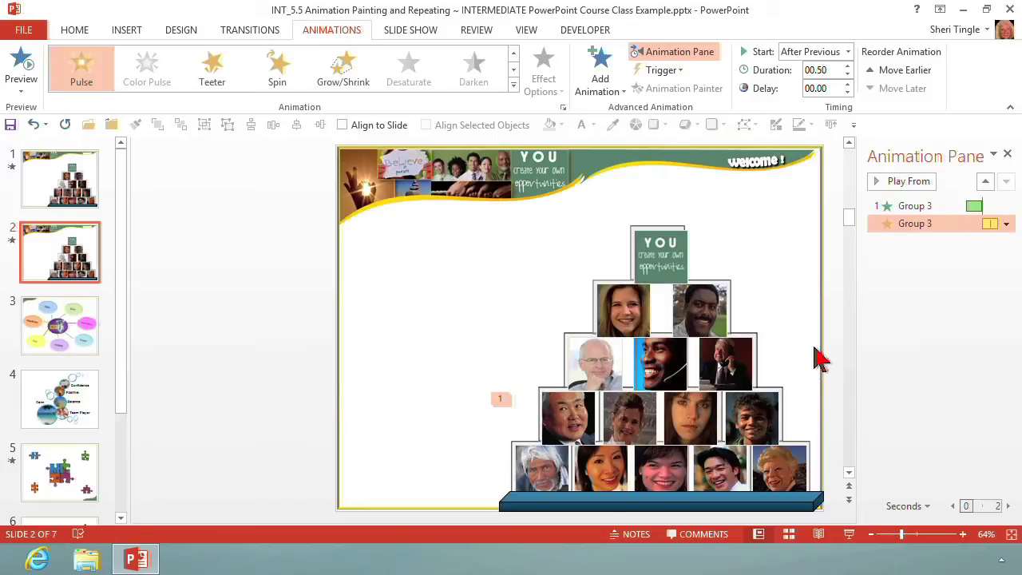
- Copy Group 3's Float In and Pulse animations onto the lower-right photos, then play the slide show
click(571, 414)
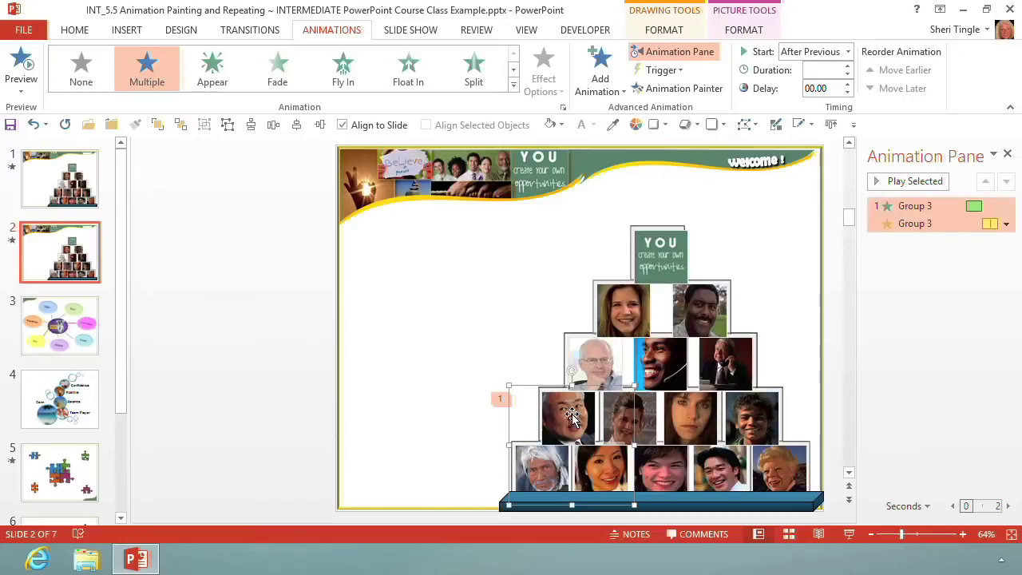
click(697, 92)
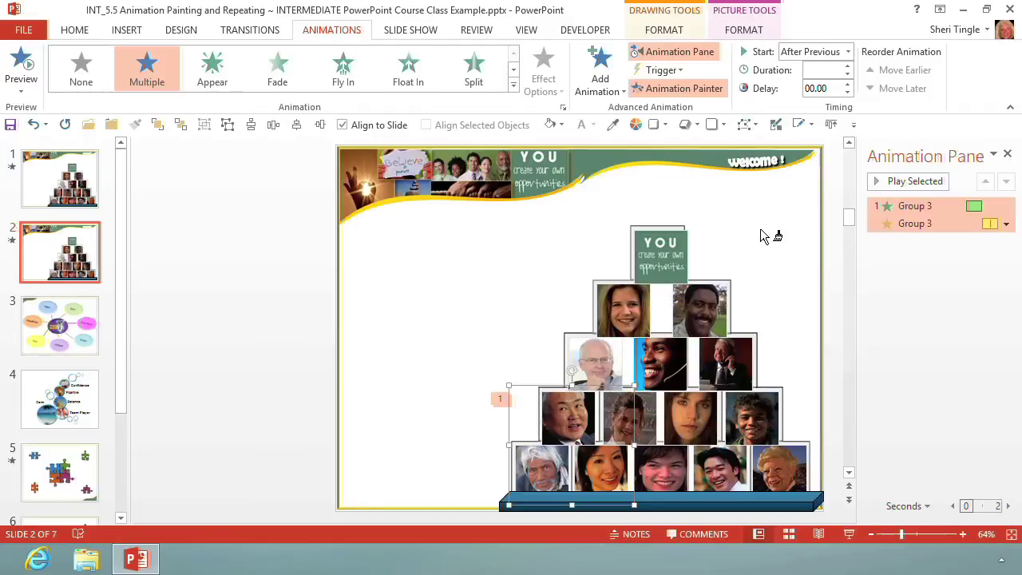
click(799, 476)
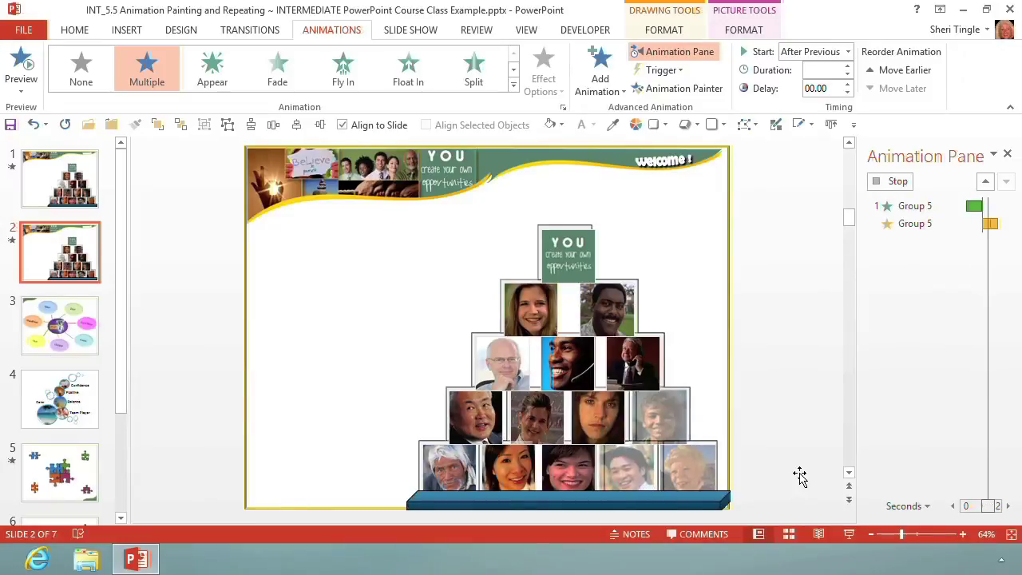
click(849, 535)
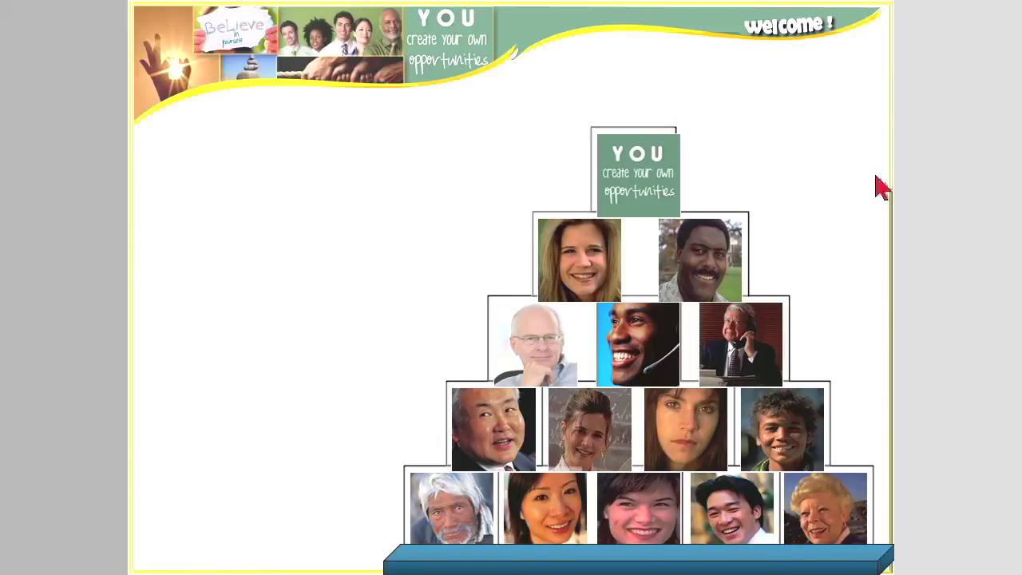
- Exit the slide show with Esc to return to editing slide 2
key(Escape)
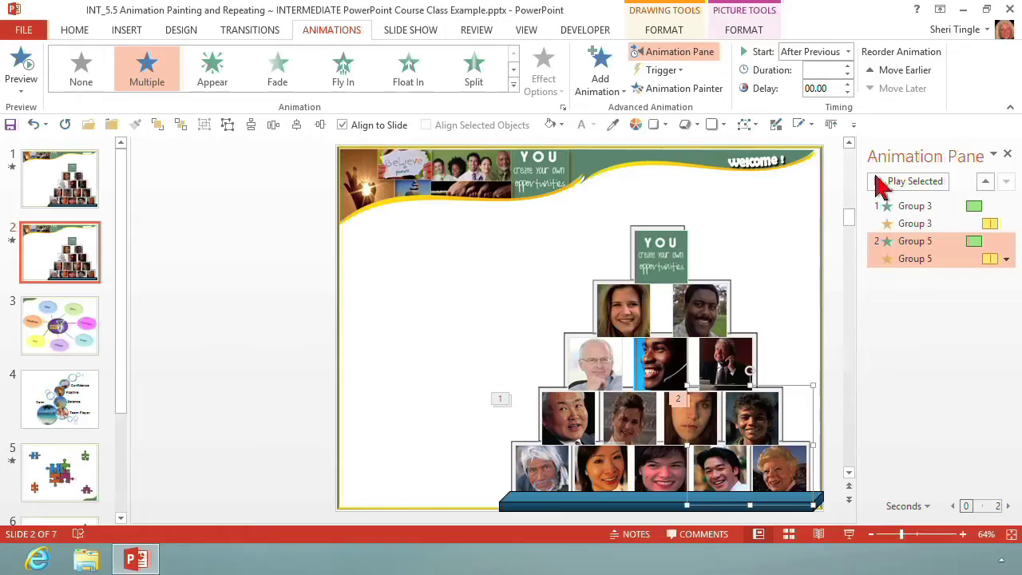
- Paint the lower-right group's animations onto the two-face row, three-face row and lower-left pictures
click(795, 415)
click(797, 413)
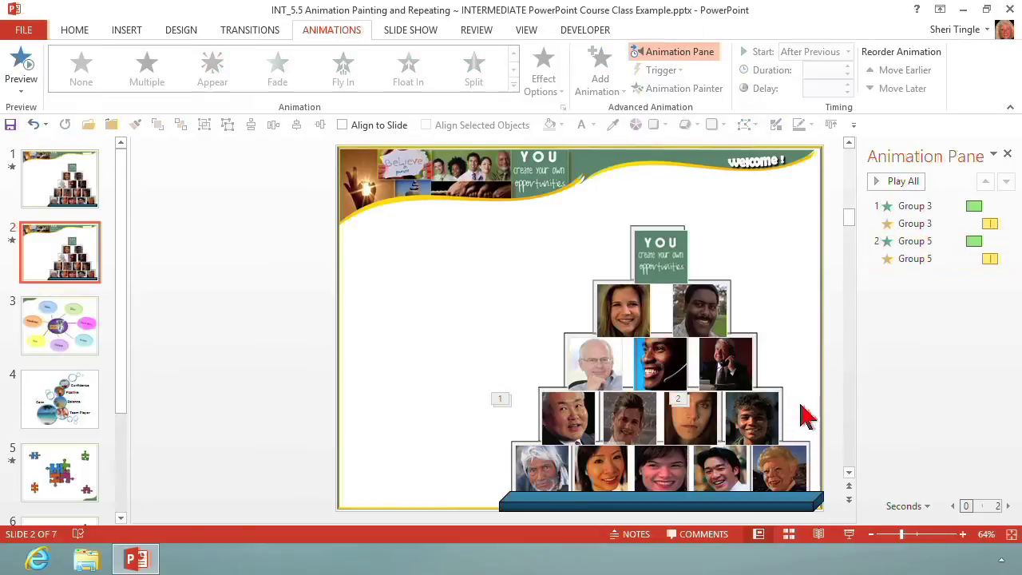
click(811, 407)
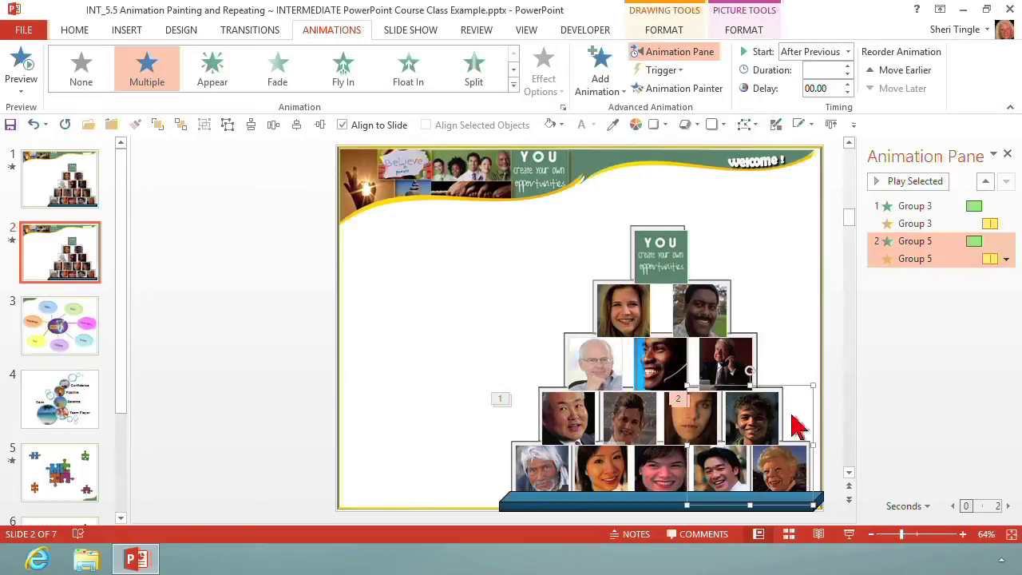
click(679, 89)
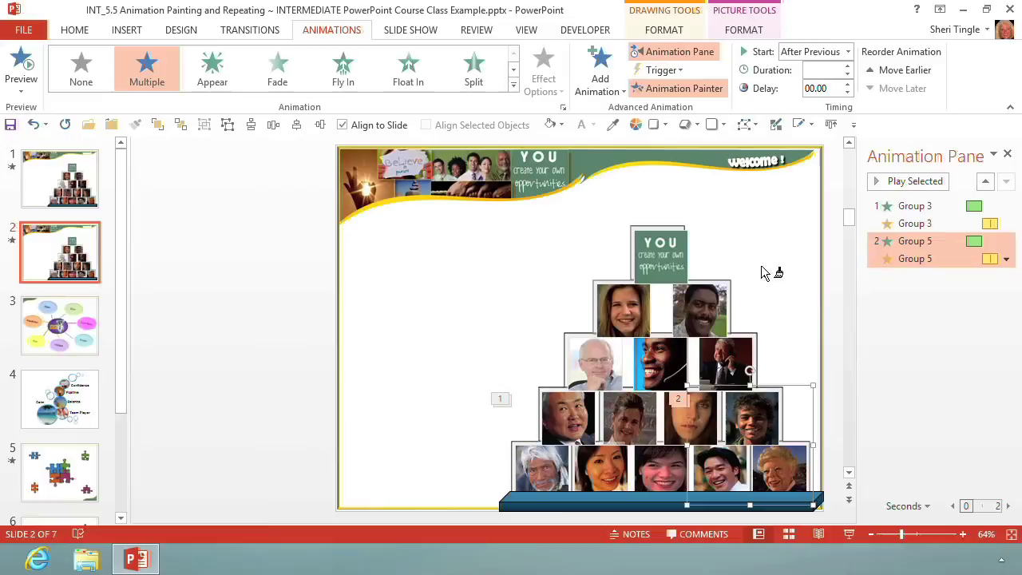
click(723, 295)
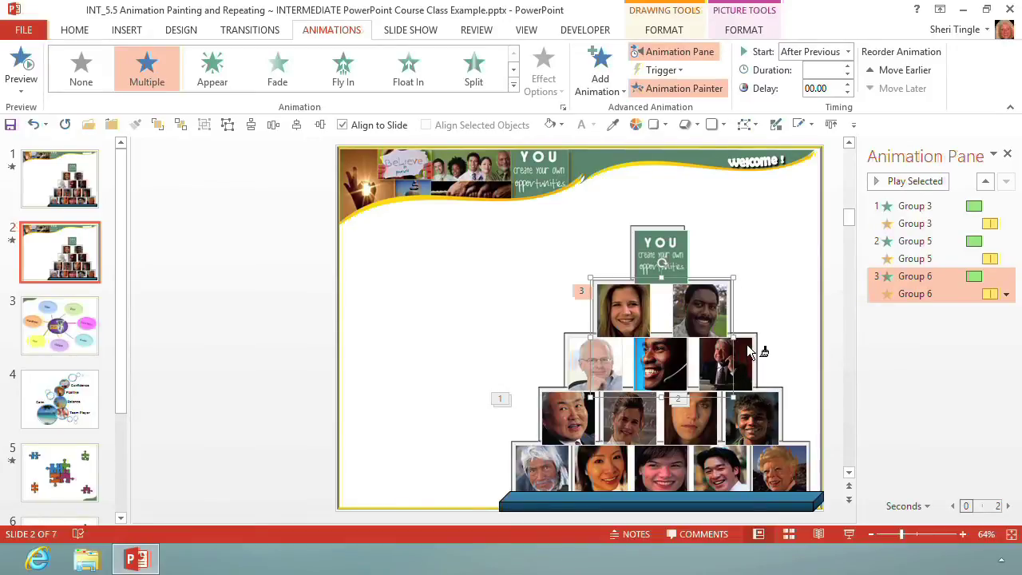
click(749, 346)
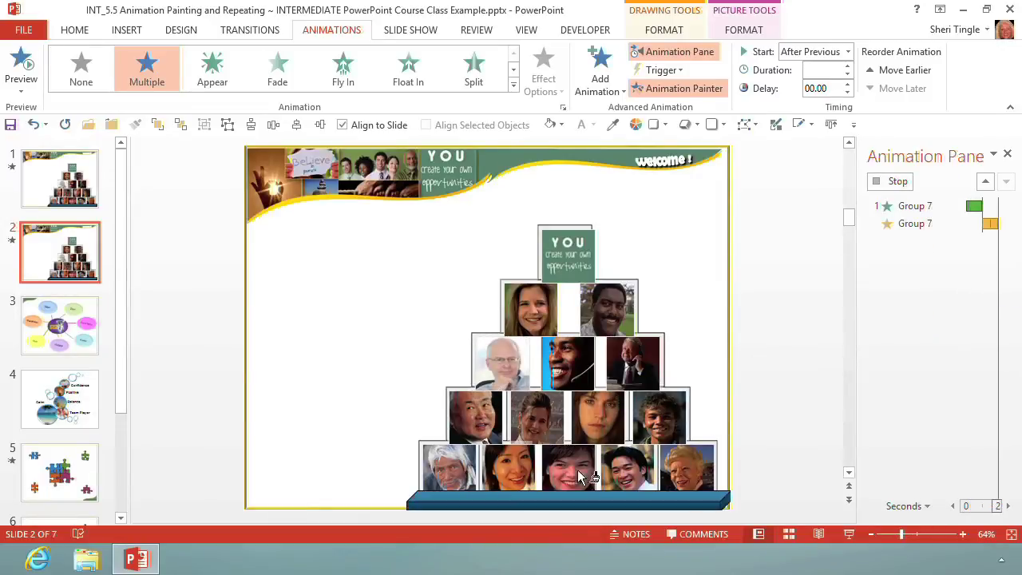
click(657, 467)
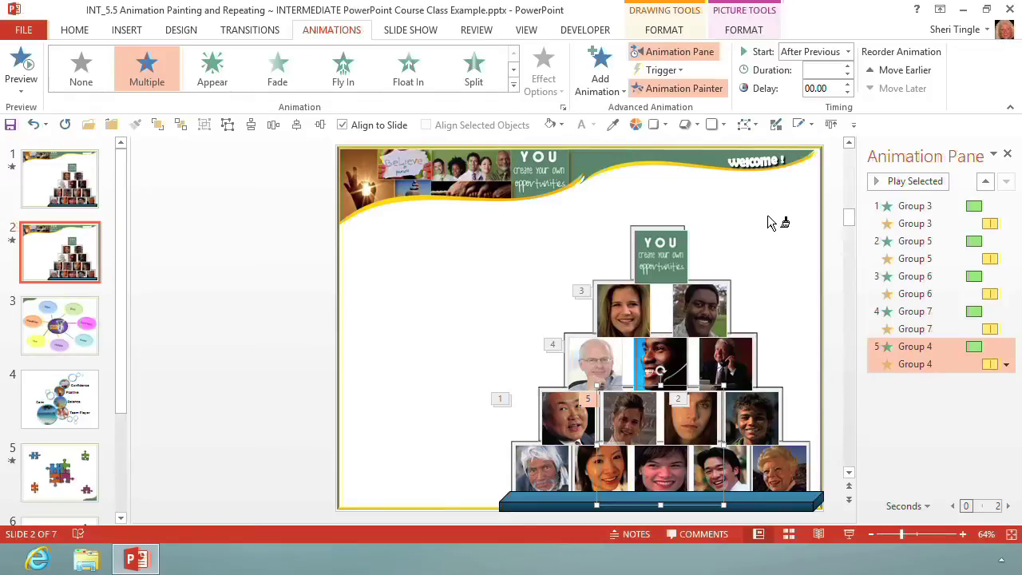
click(771, 224)
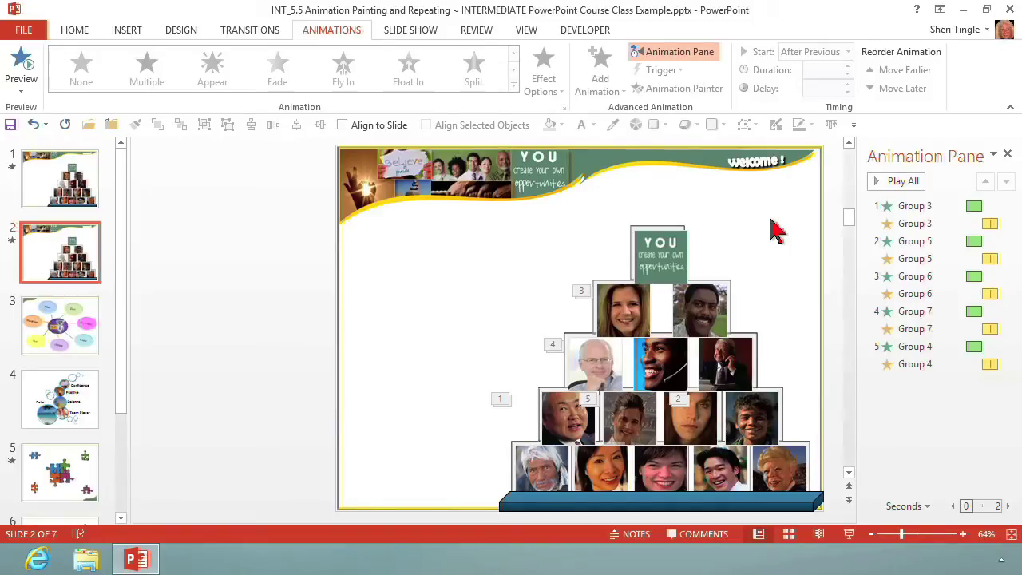
click(850, 535)
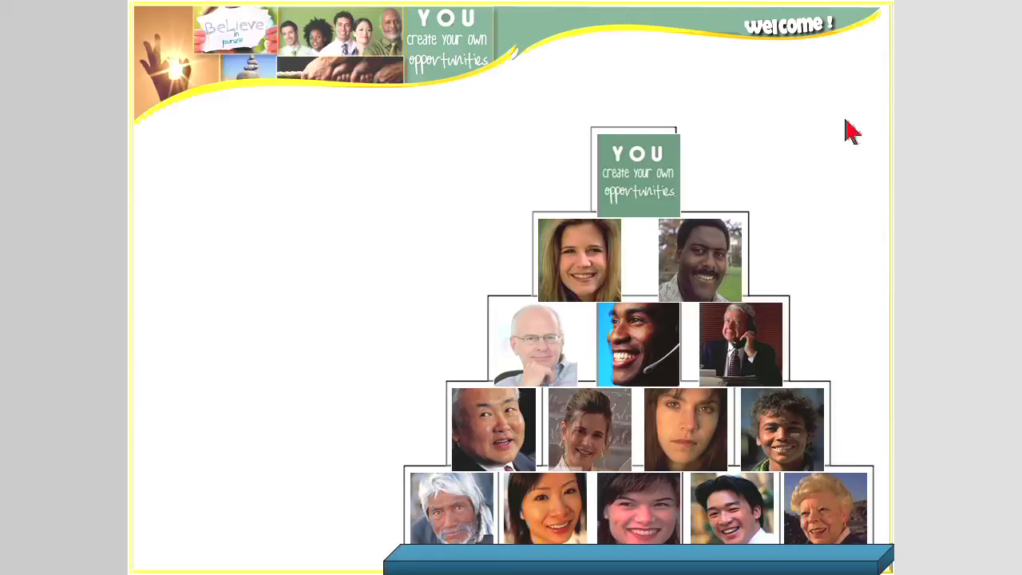
key(Escape)
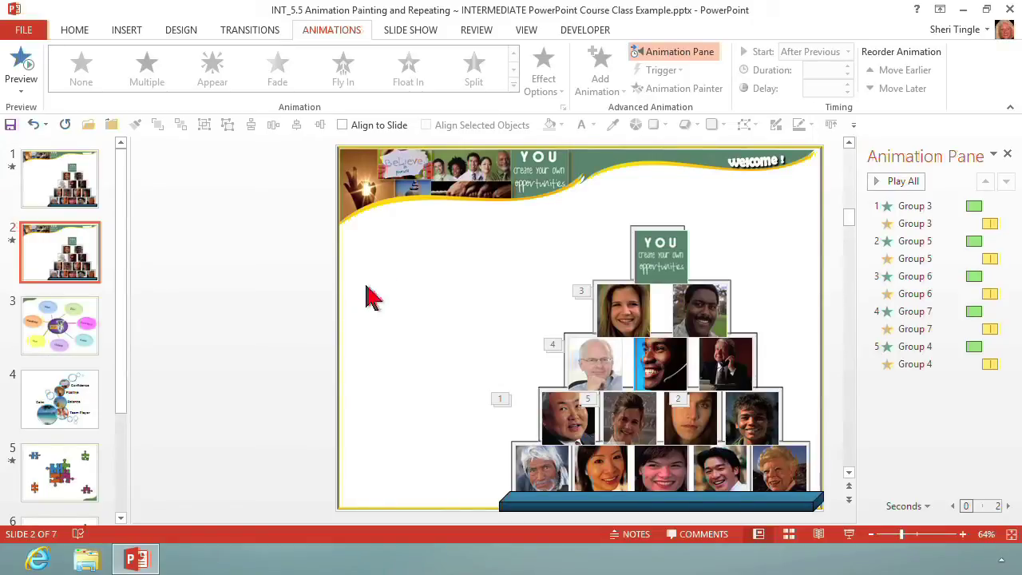
- Open slide 3, the Office-apps bubble diagram
click(92, 318)
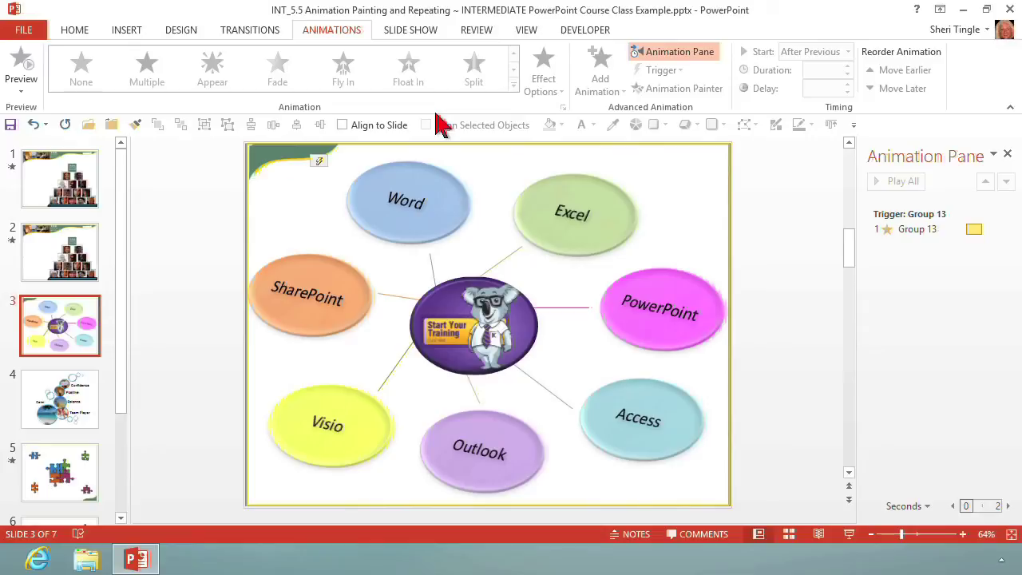
- Paint the Word bubble's Teeter trigger animation onto Excel, Access, Outlook, Visio and SharePoint bubbles
click(420, 185)
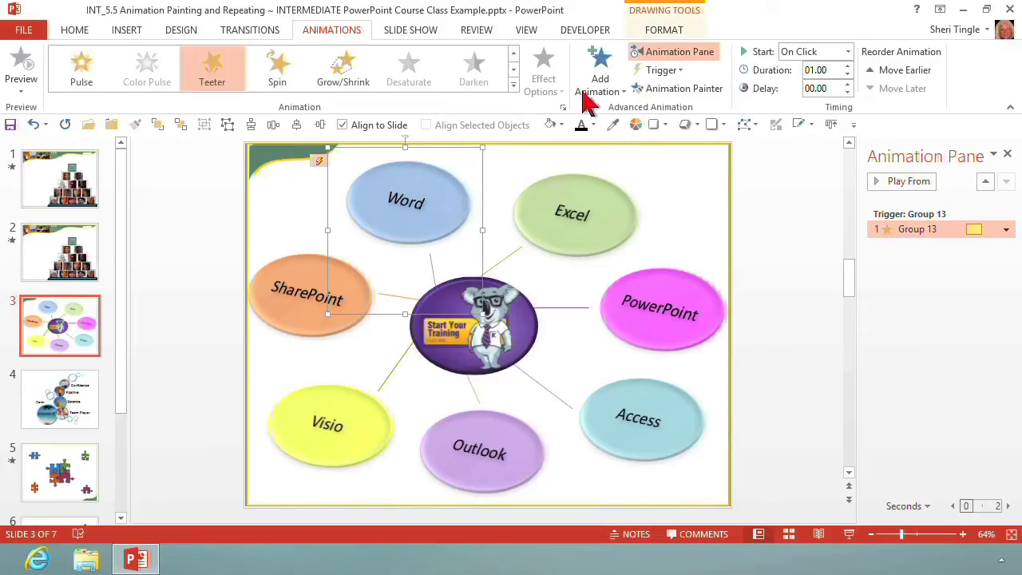
click(675, 90)
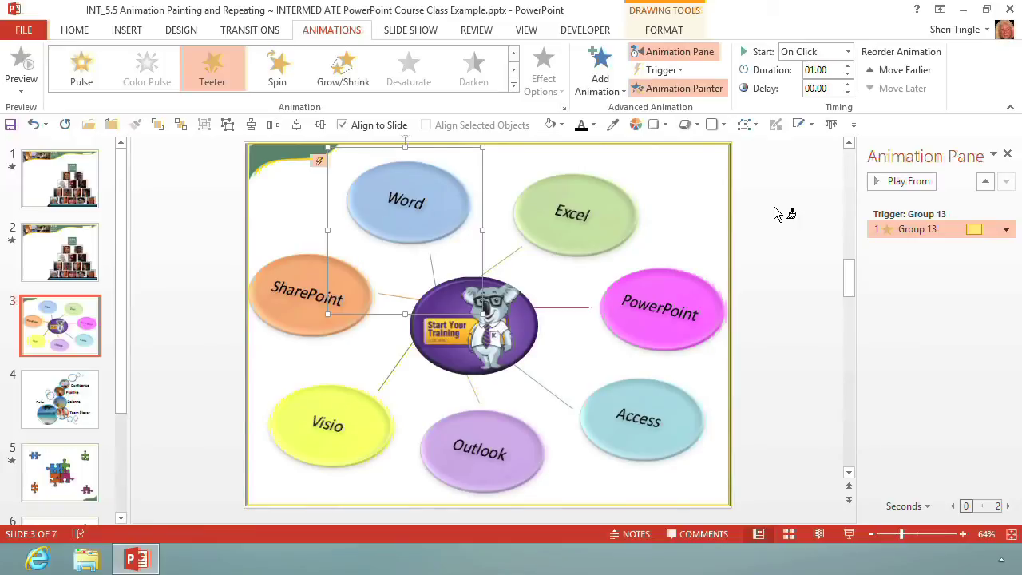
click(612, 207)
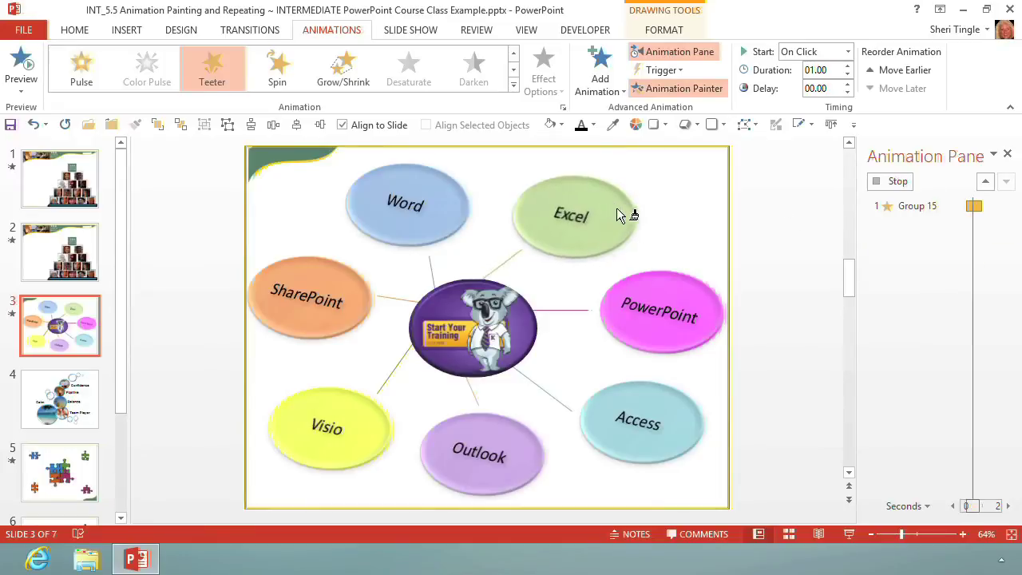
click(645, 413)
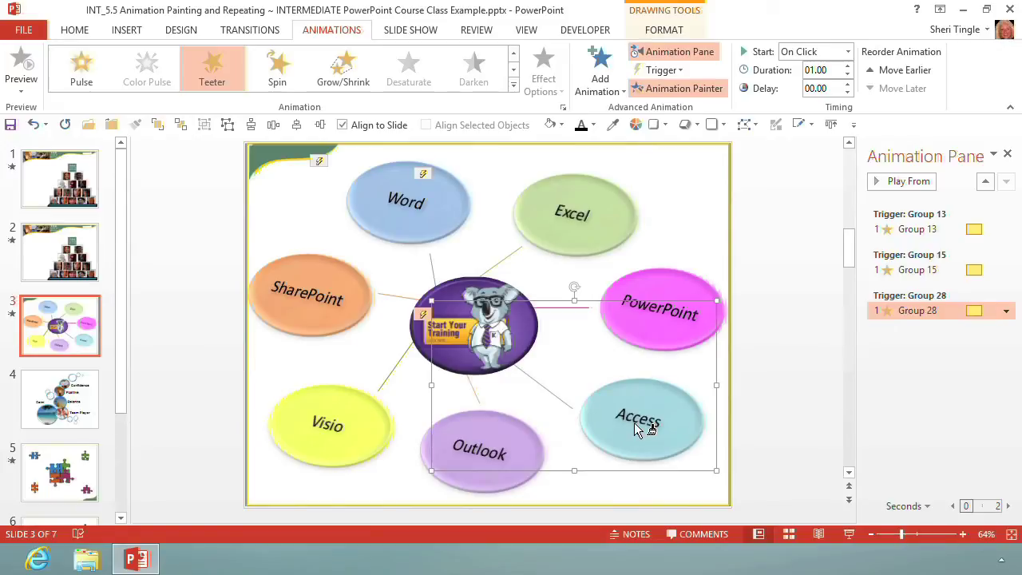
click(638, 416)
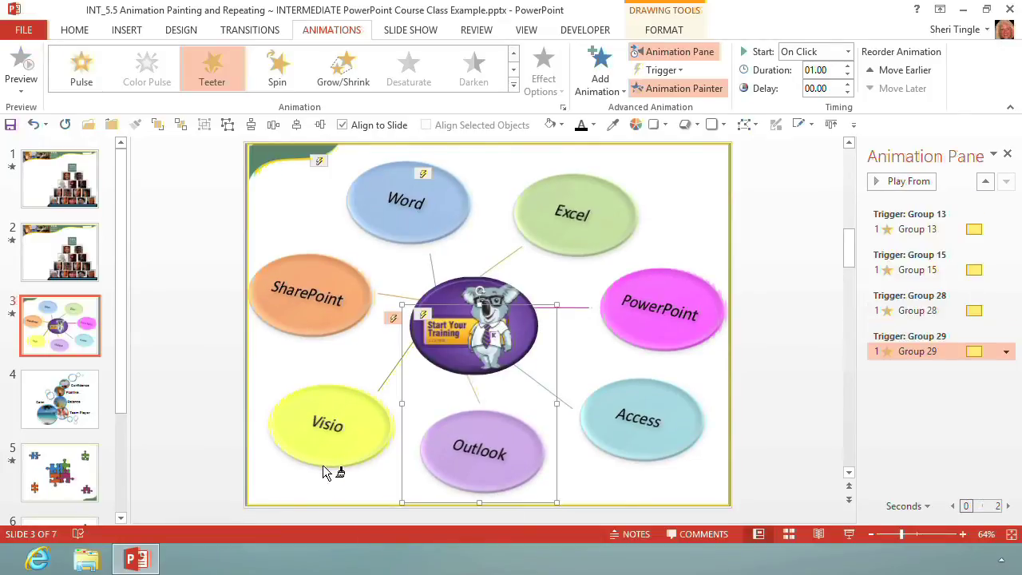
click(286, 430)
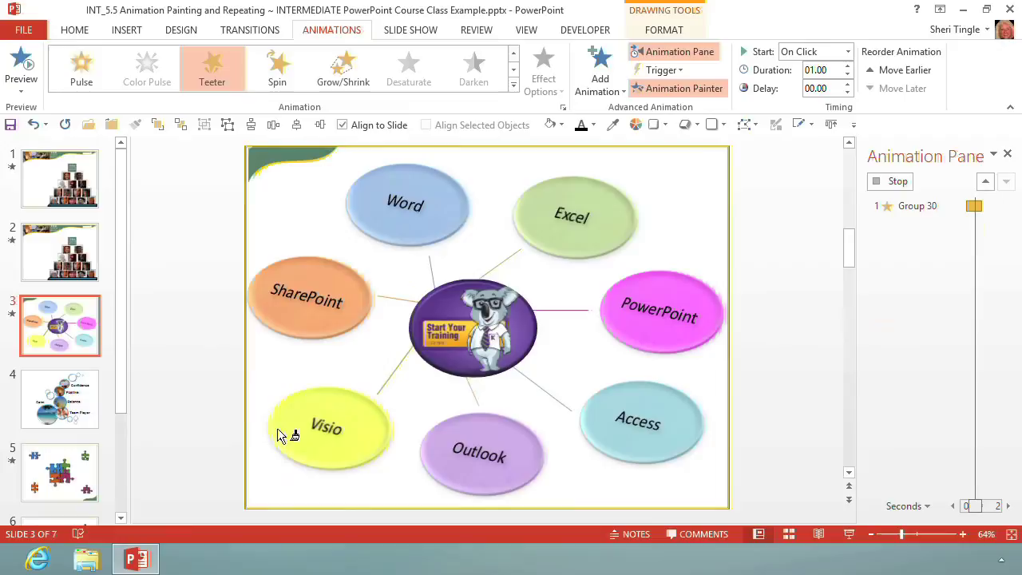
click(270, 289)
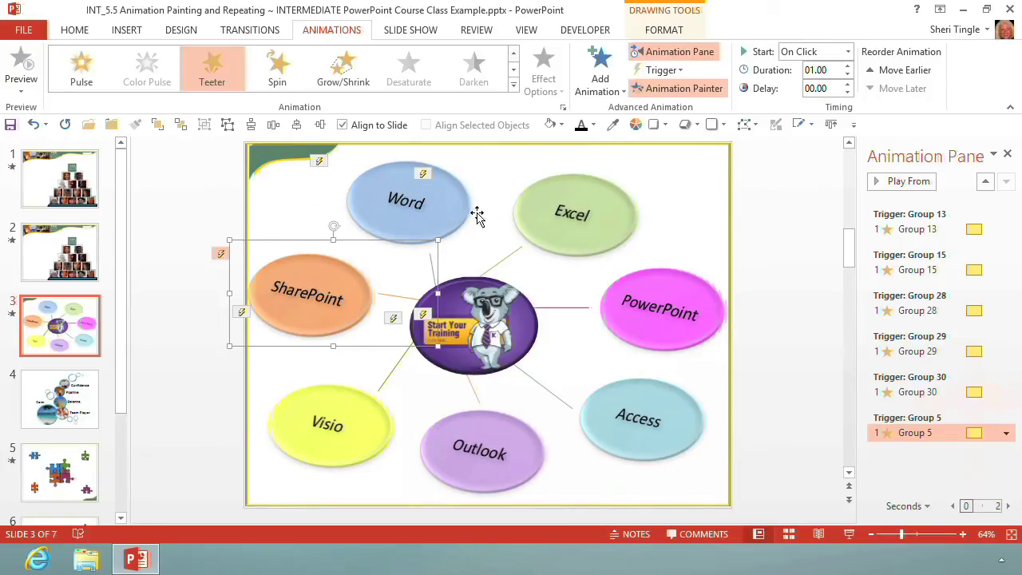
click(691, 223)
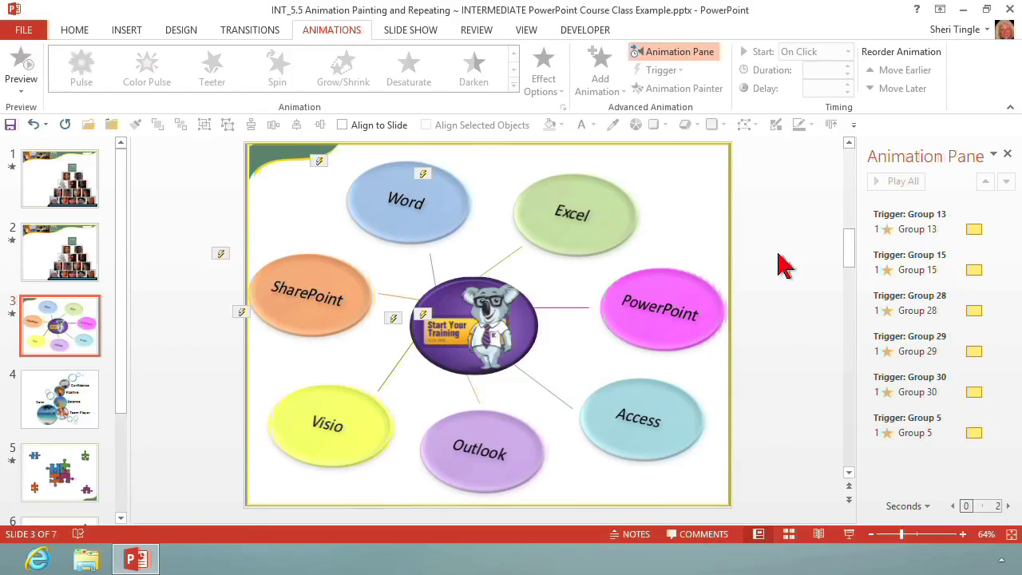
- Copy the Word bubble's triggered Teeter animation onto the PowerPoint bubble (Group 16)
click(461, 186)
click(677, 88)
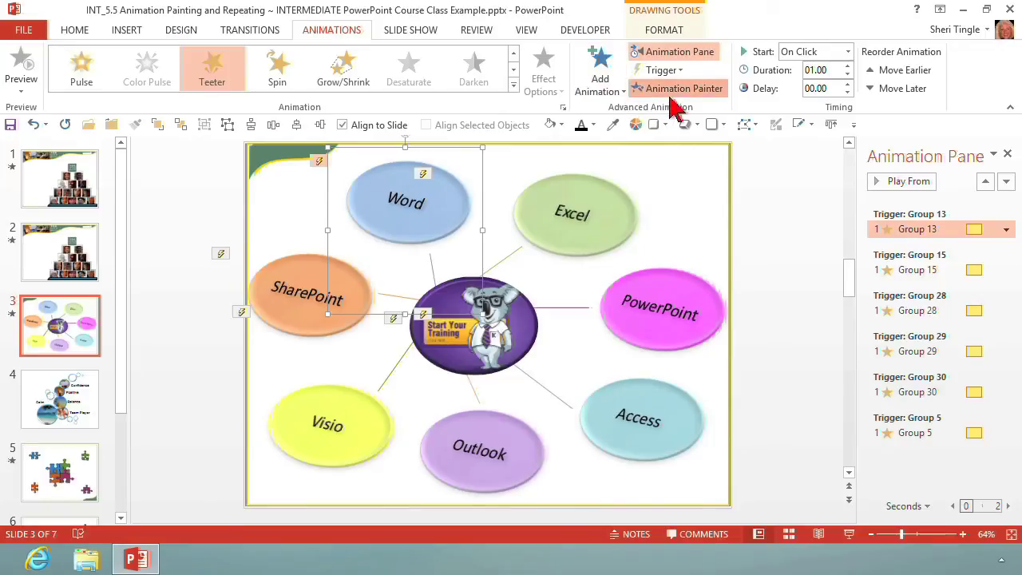
click(708, 286)
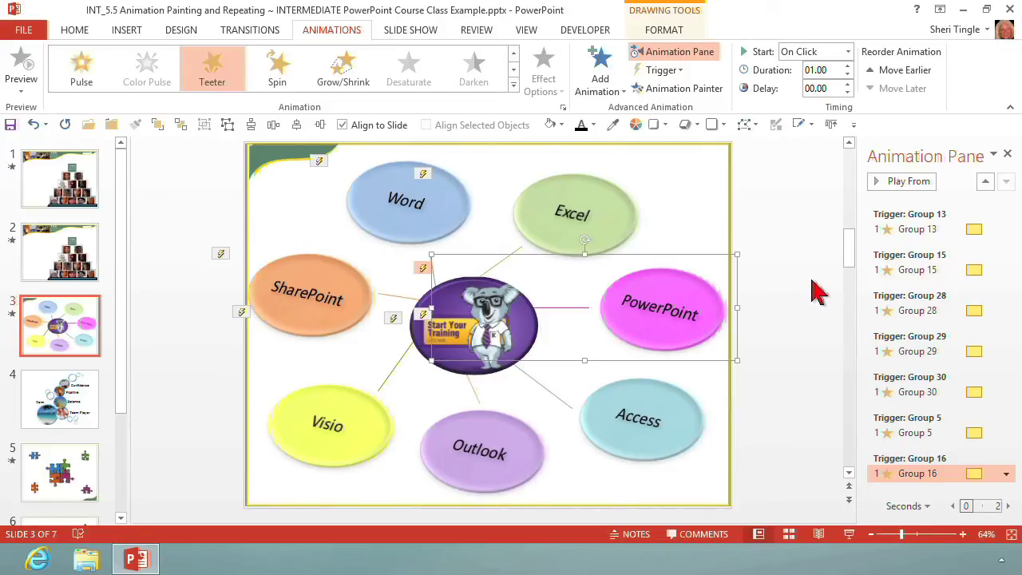
- Open slide 4 with the Calm, Team Player, Balance, Positive and Confidence circles
click(78, 391)
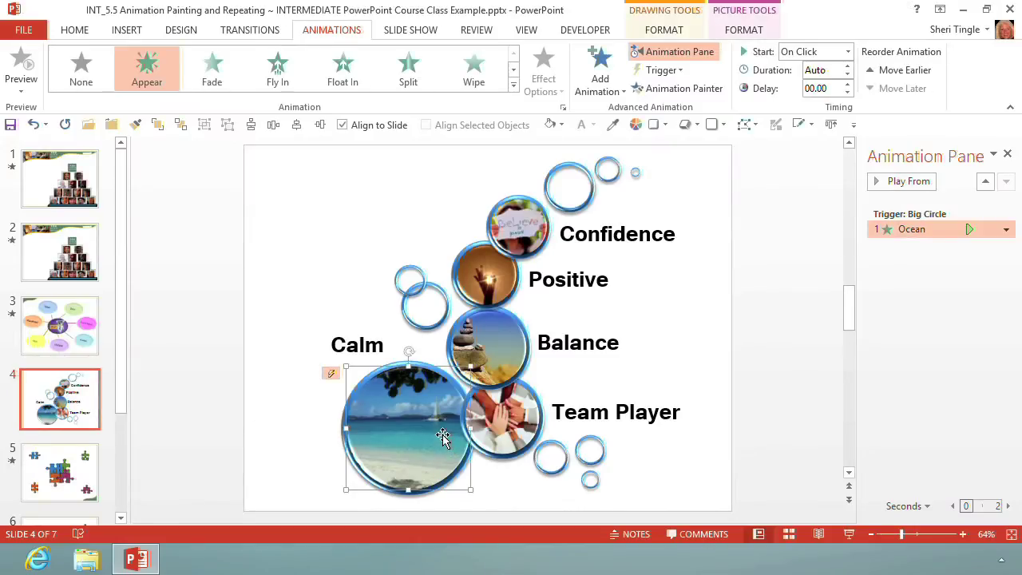
- Paint the Ocean photo's Appear animation onto Team Player, Balance, Positive and Confidence, in that order
click(681, 92)
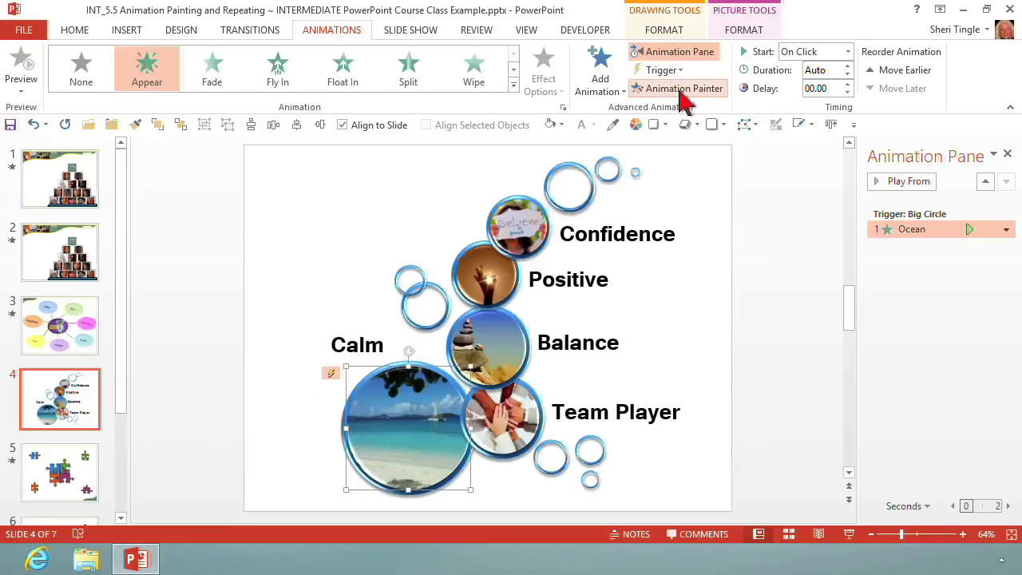
click(514, 405)
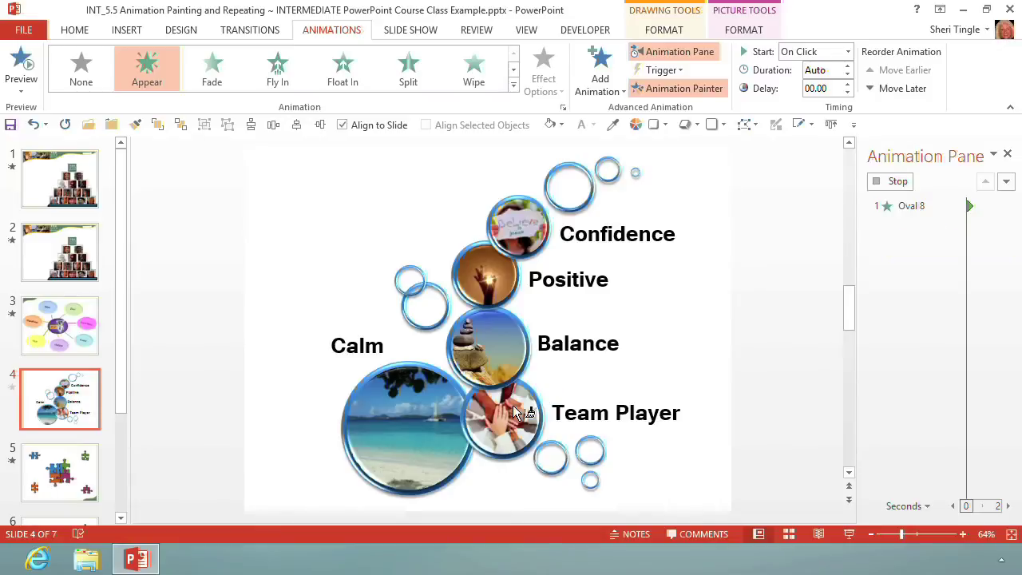
click(504, 342)
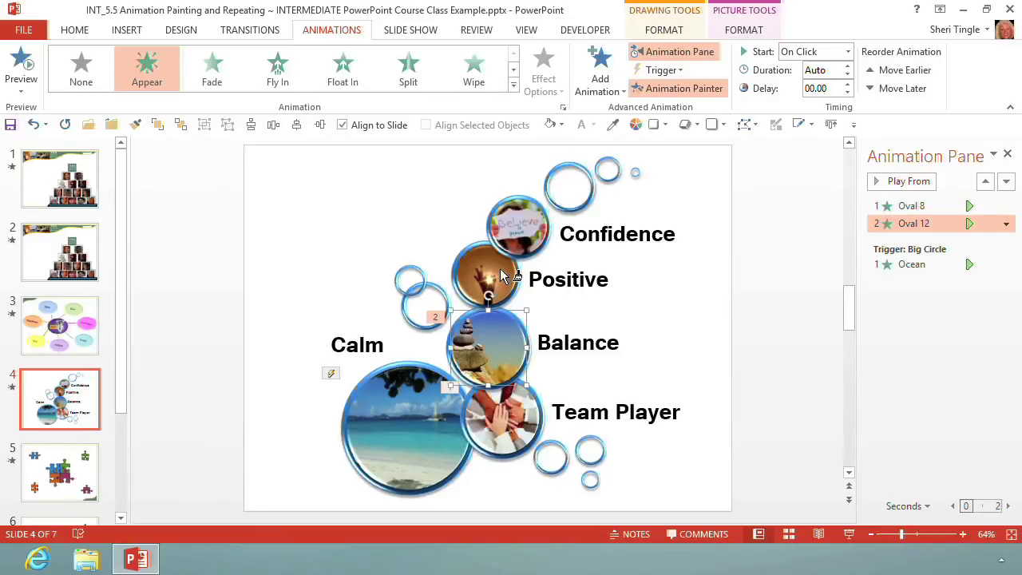
click(502, 275)
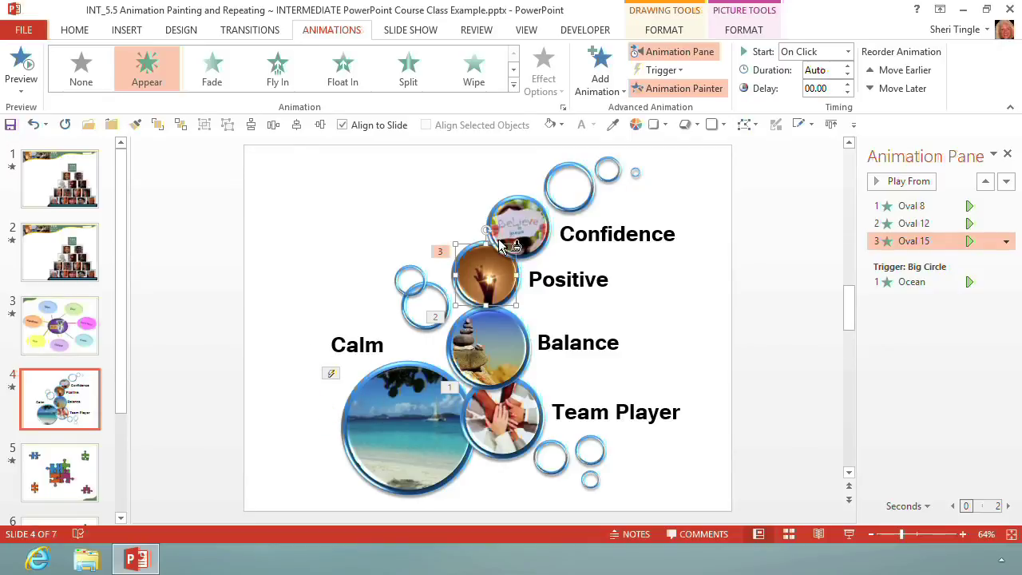
click(512, 219)
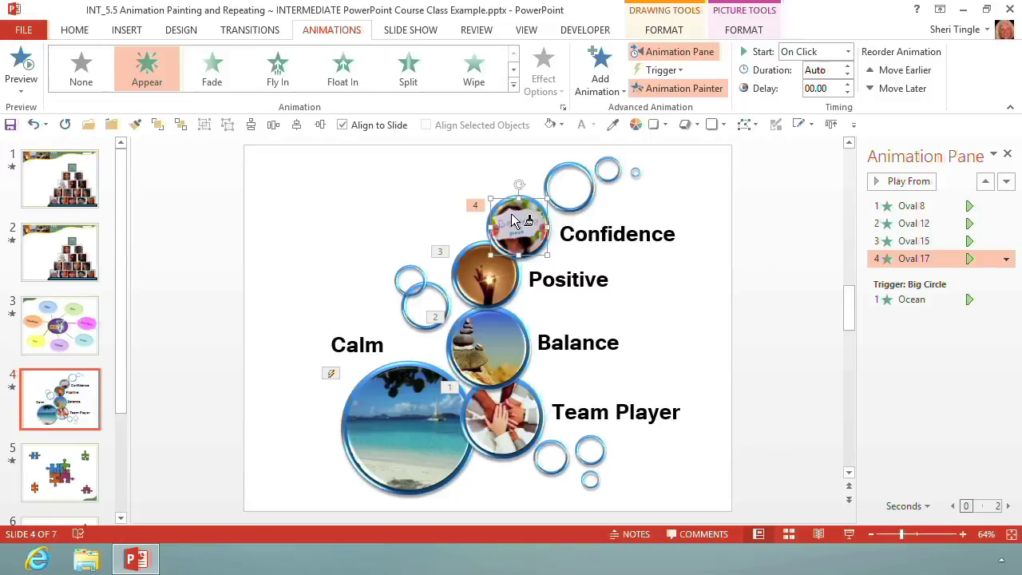
key(Escape)
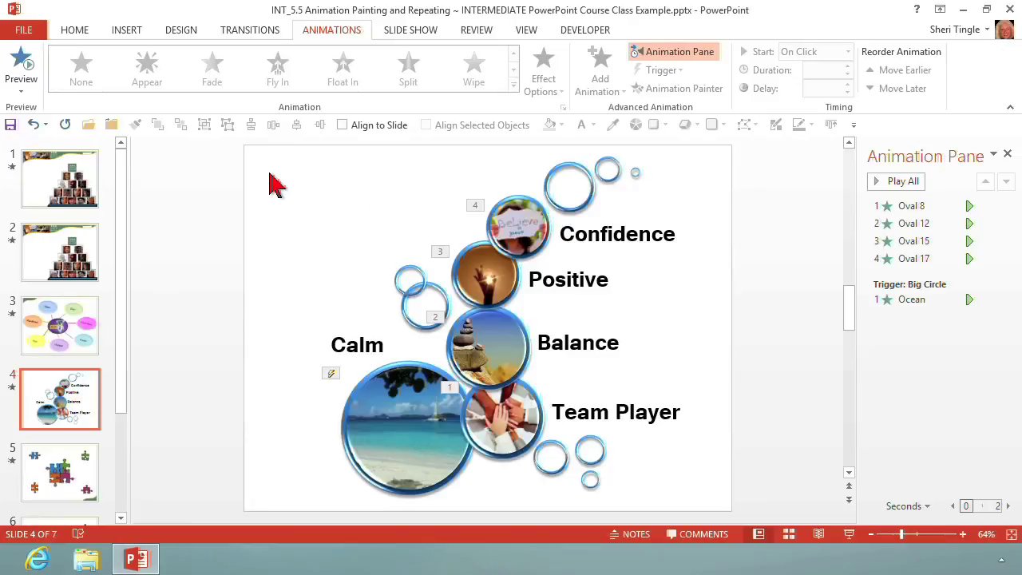
click(545, 237)
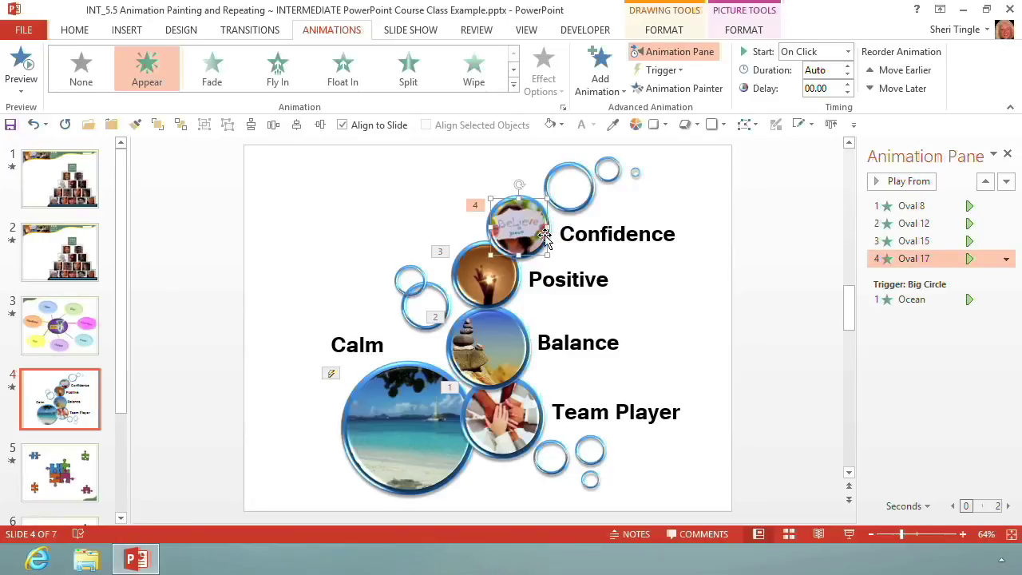
click(662, 69)
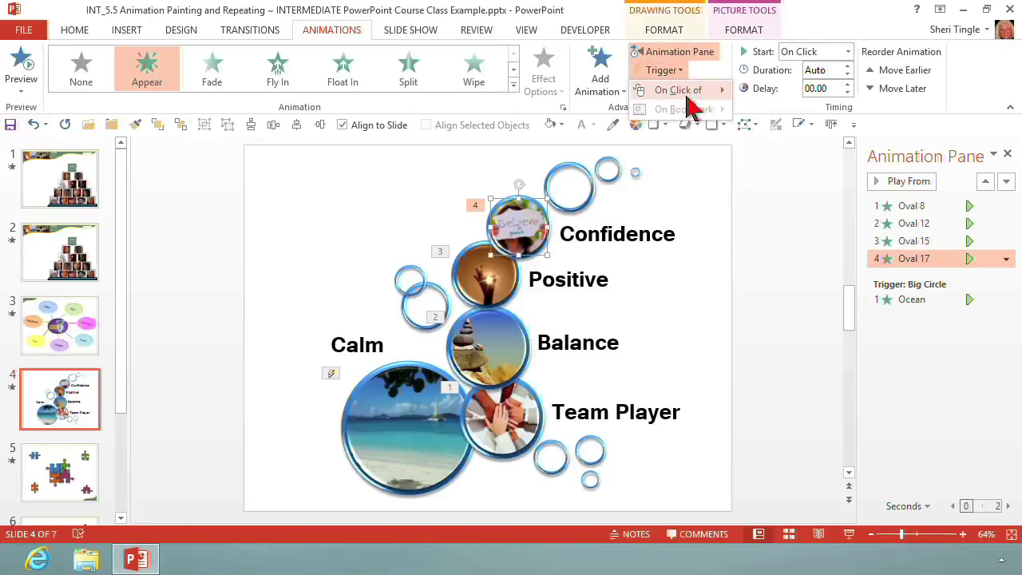
mouse_move(686, 98)
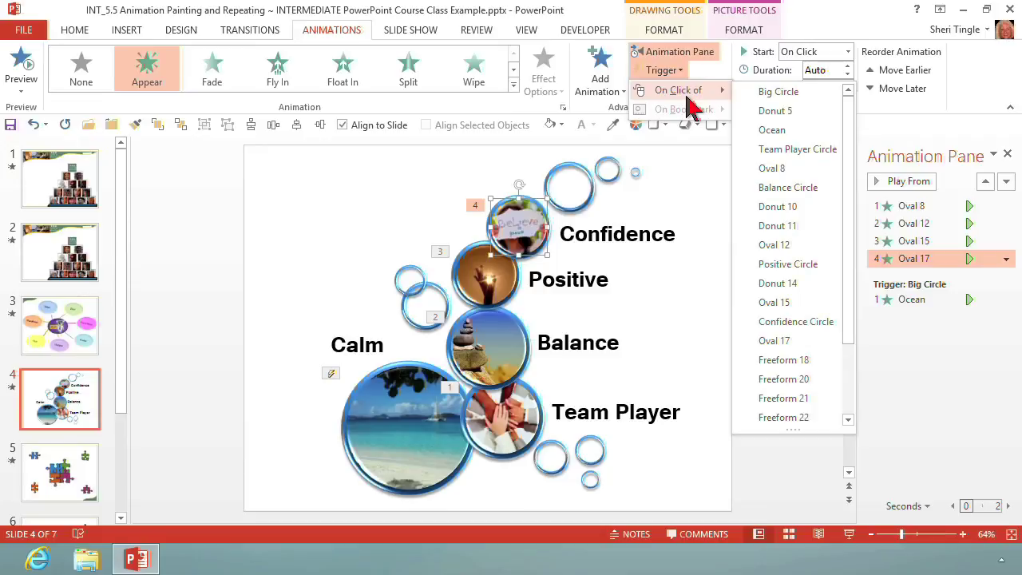
click(228, 280)
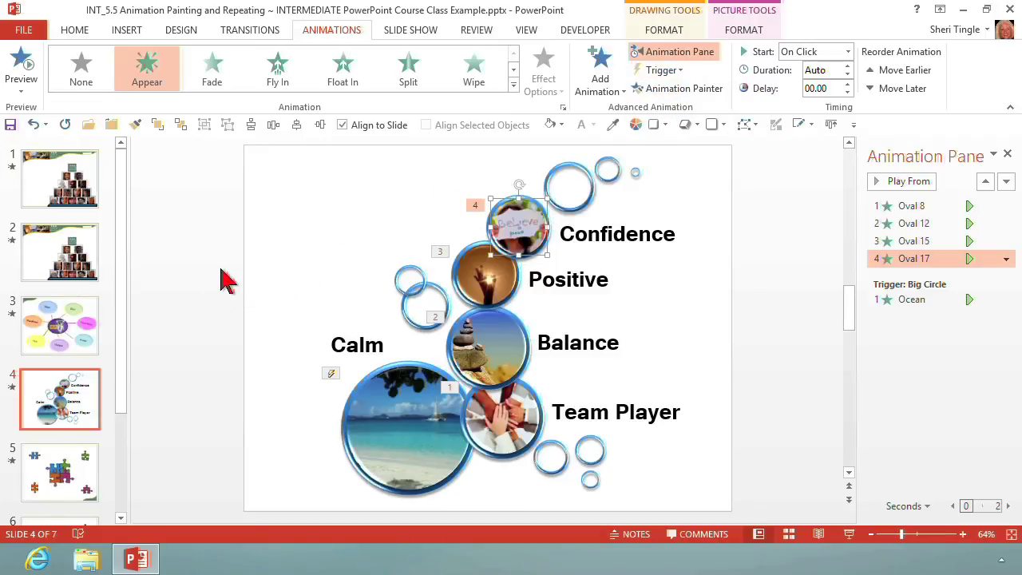
click(227, 280)
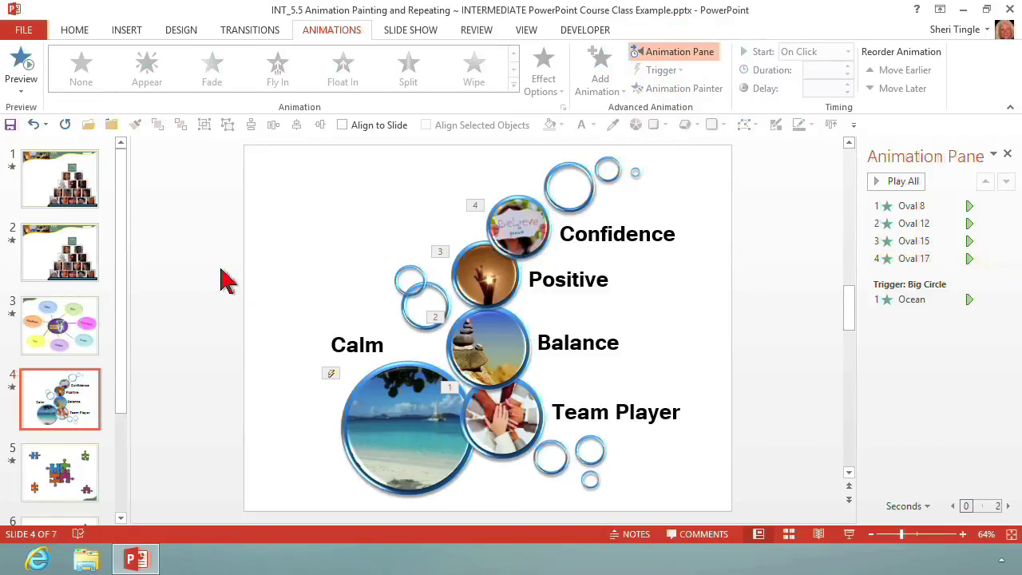